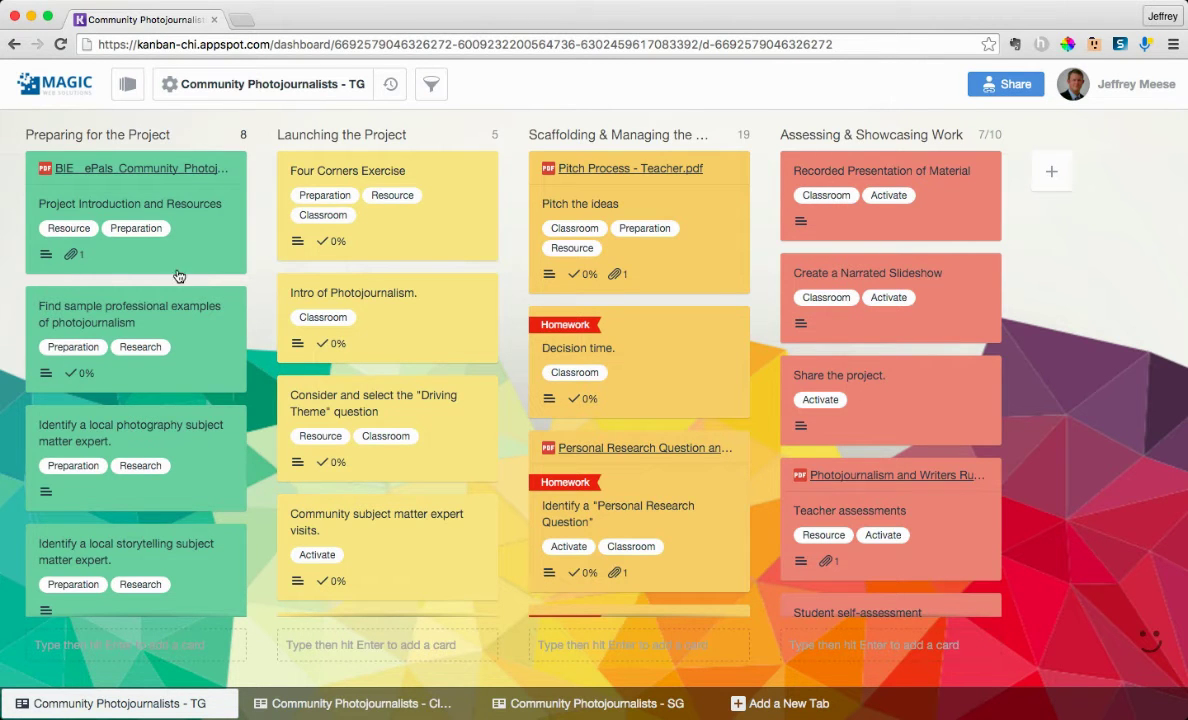
pyautogui.scroll(-5, 200, 281)
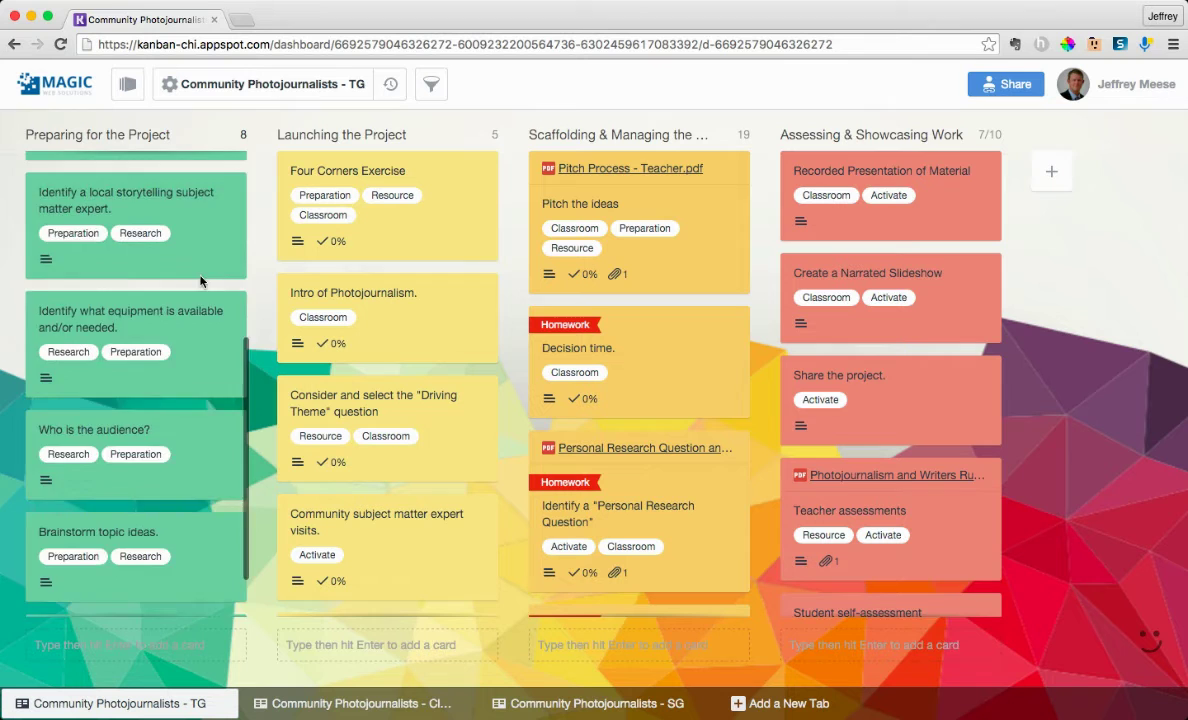
pyautogui.scroll(5, 200, 281)
pyautogui.scroll(1, 200, 281)
pyautogui.click(190, 365)
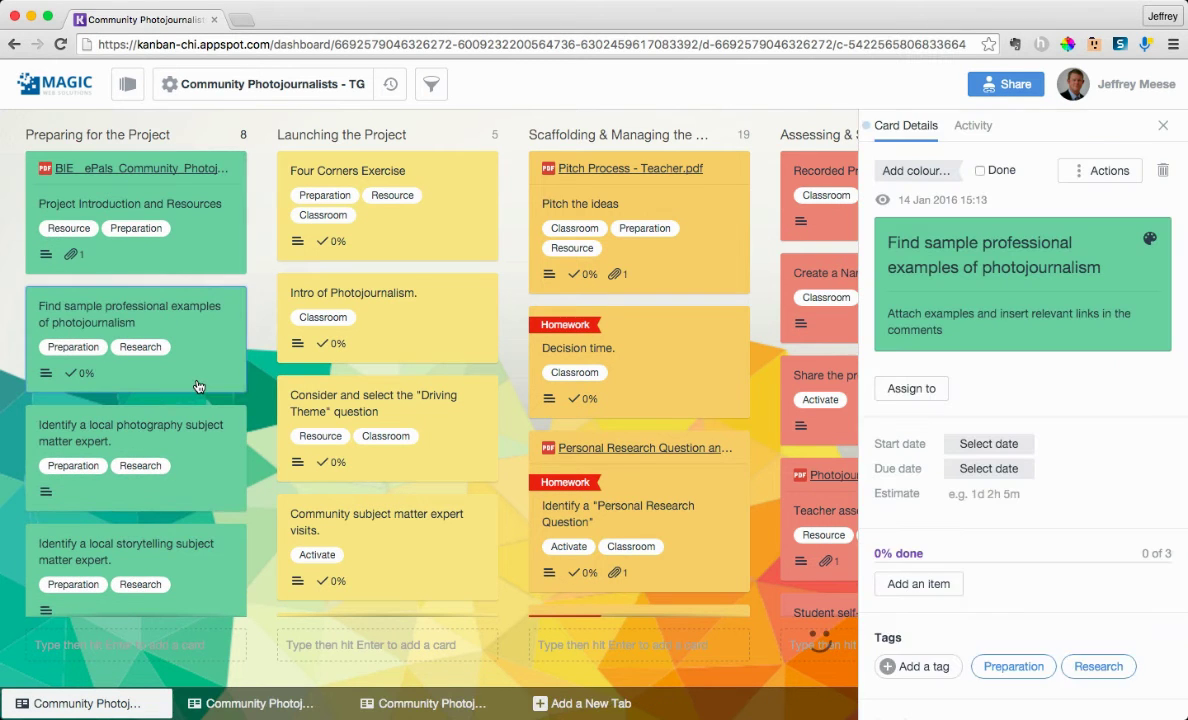
pyautogui.click(1163, 125)
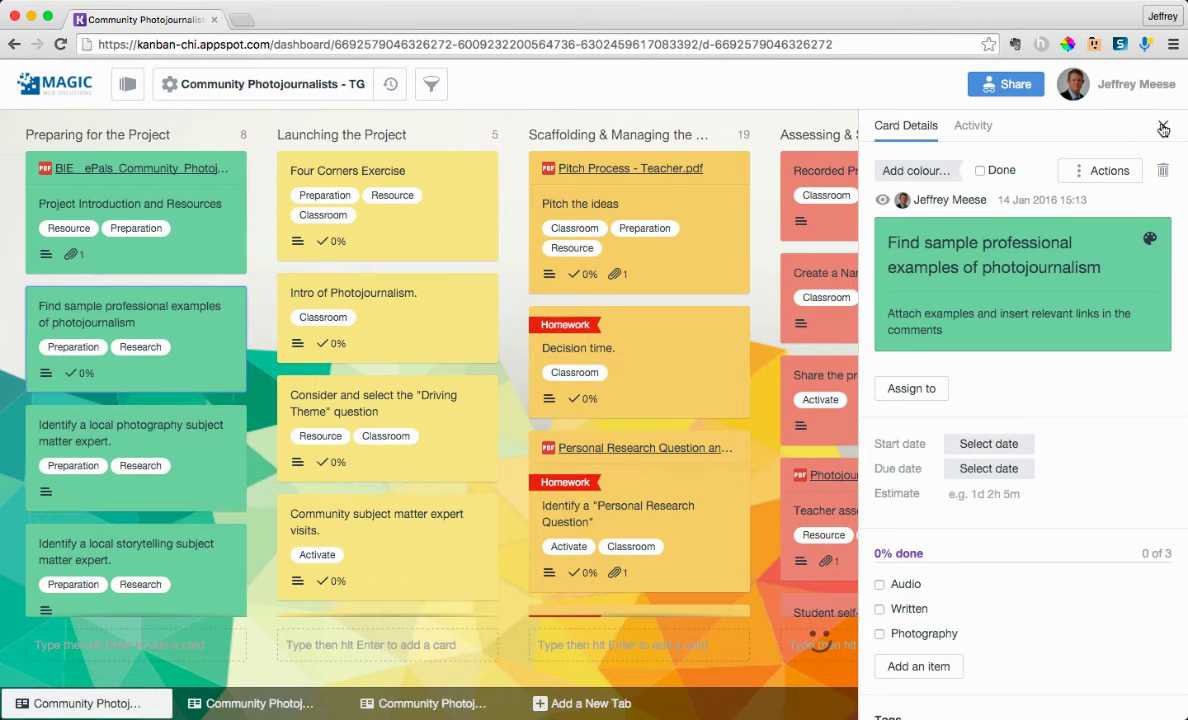
pyautogui.scroll(-5, 160, 415)
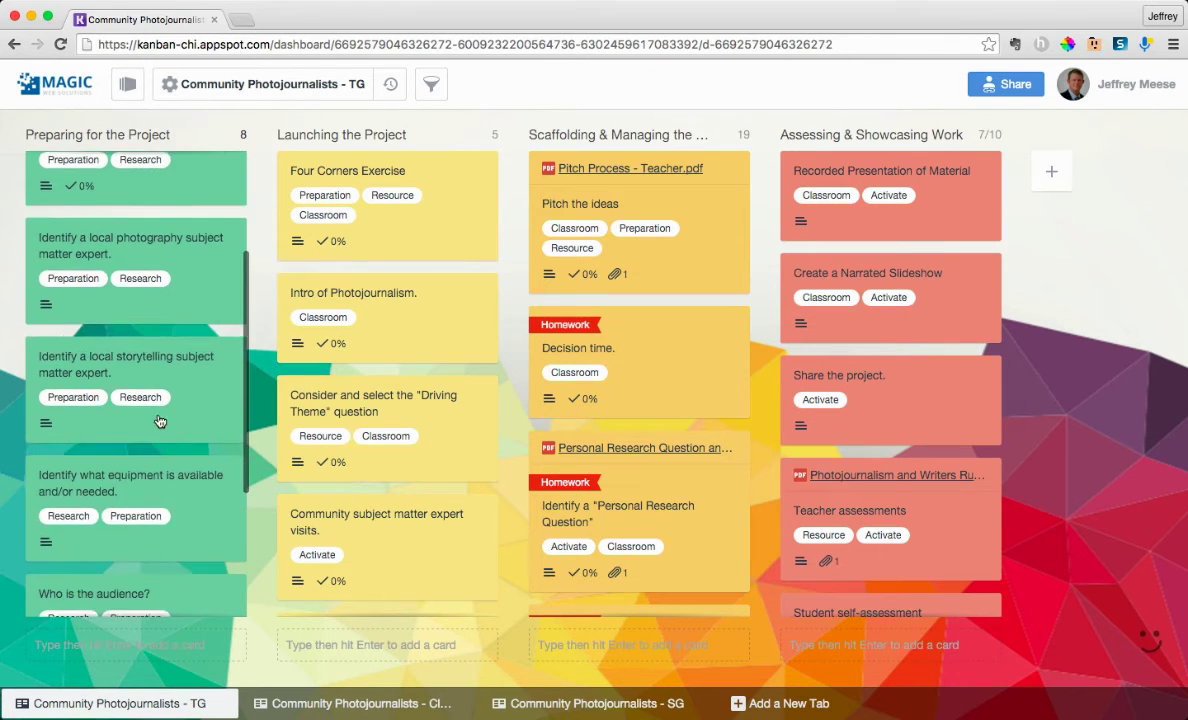
pyautogui.scroll(5, 160, 421)
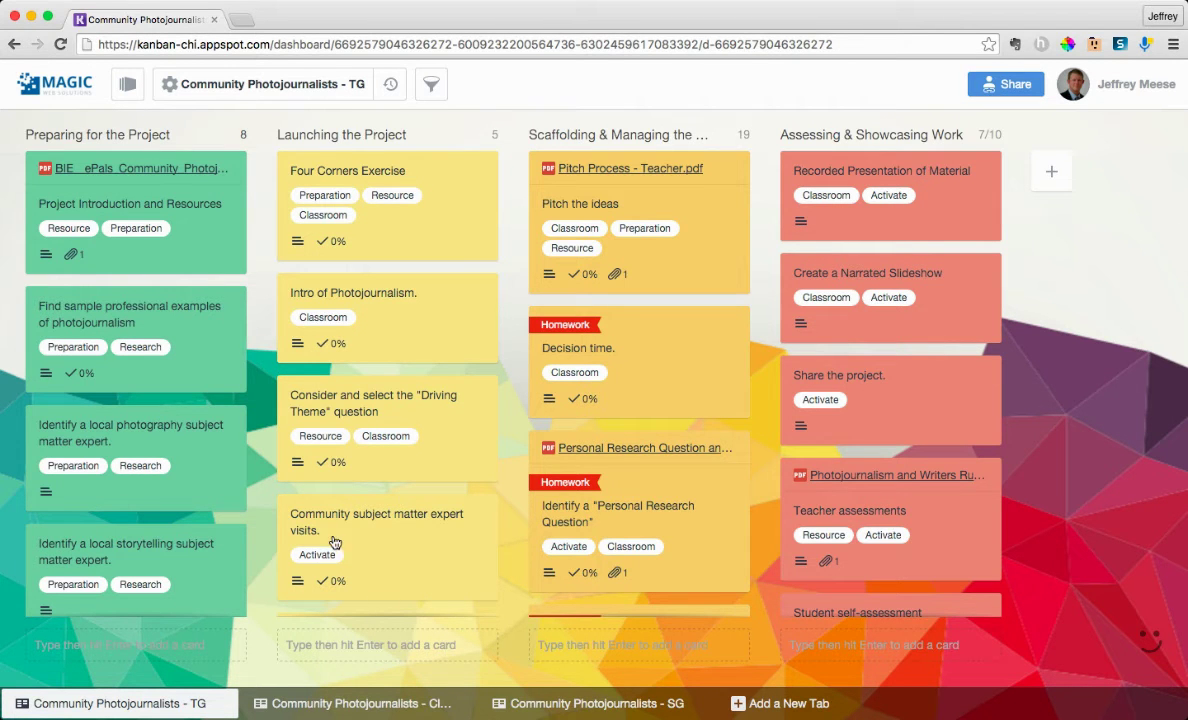
# Step: Switch to the Community Photojournalists - Classroom board and scroll through its Introduction and Brainstorming column
pyautogui.click(368, 700)
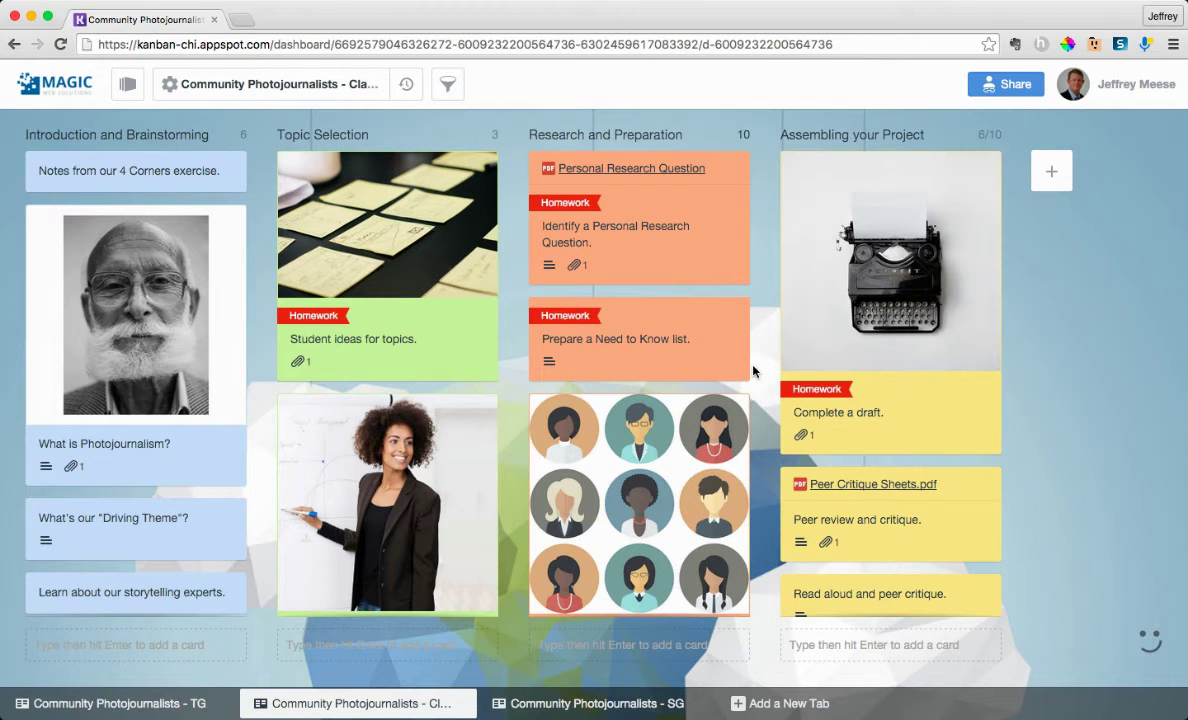
pyautogui.scroll(-3, 152, 320)
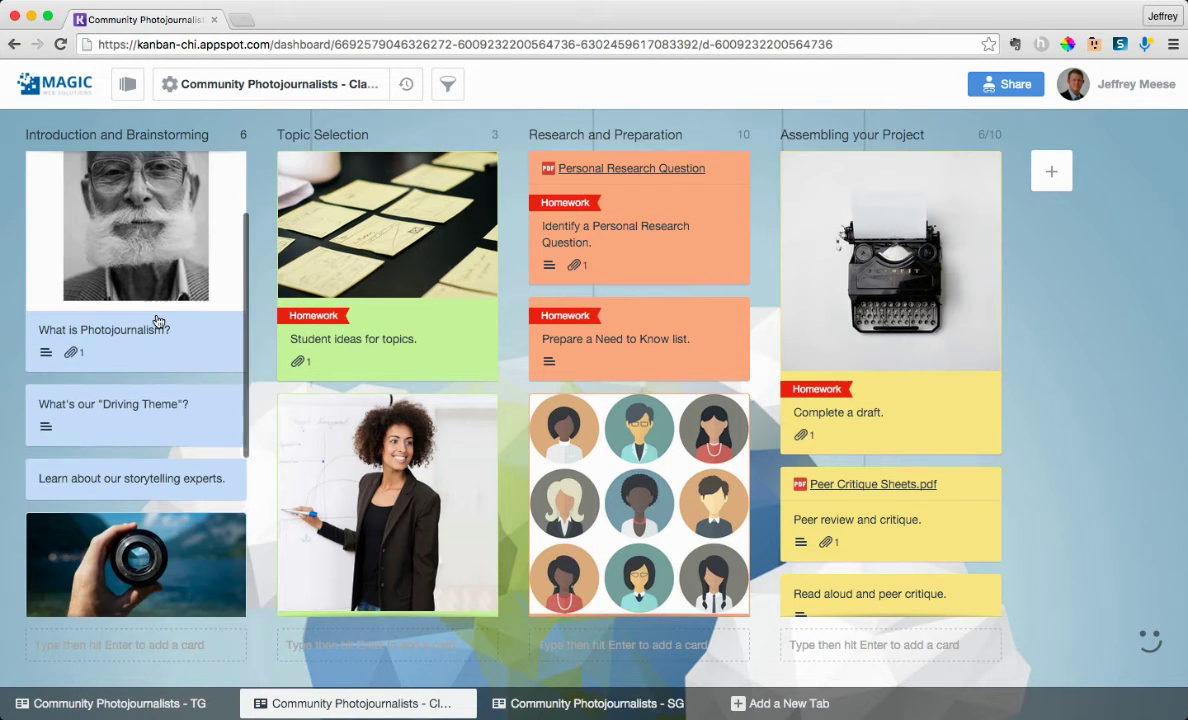
pyautogui.scroll(-6, 146, 397)
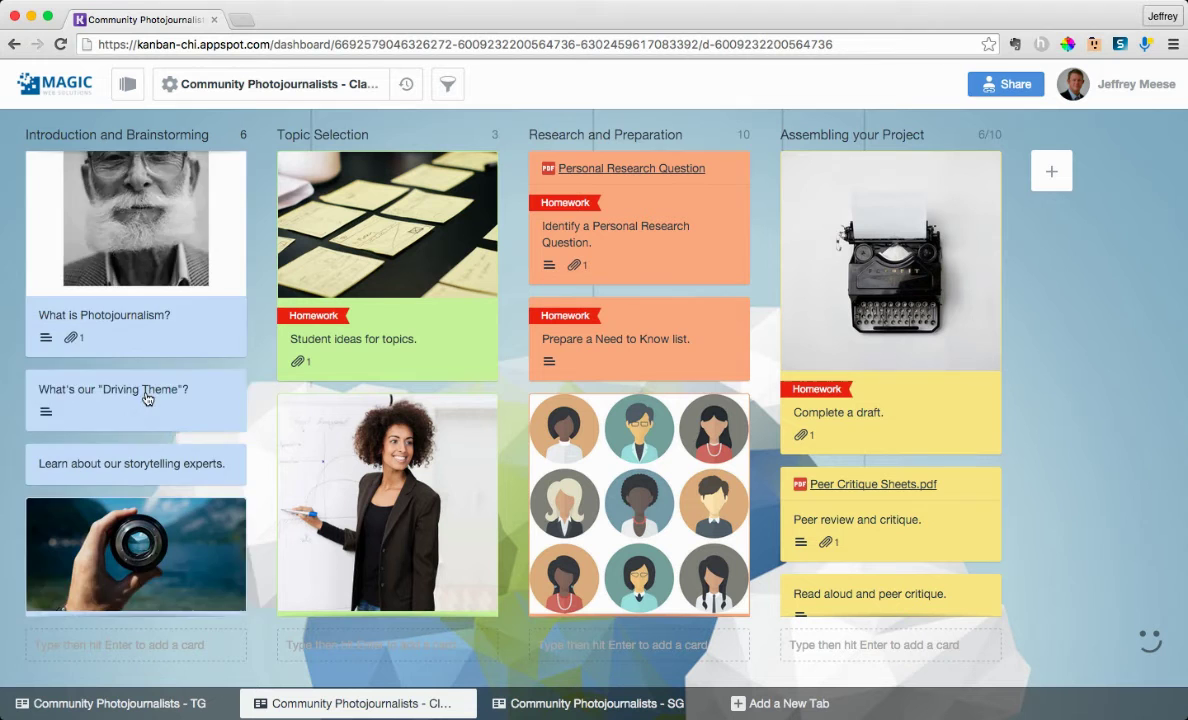
pyautogui.scroll(-2, 146, 397)
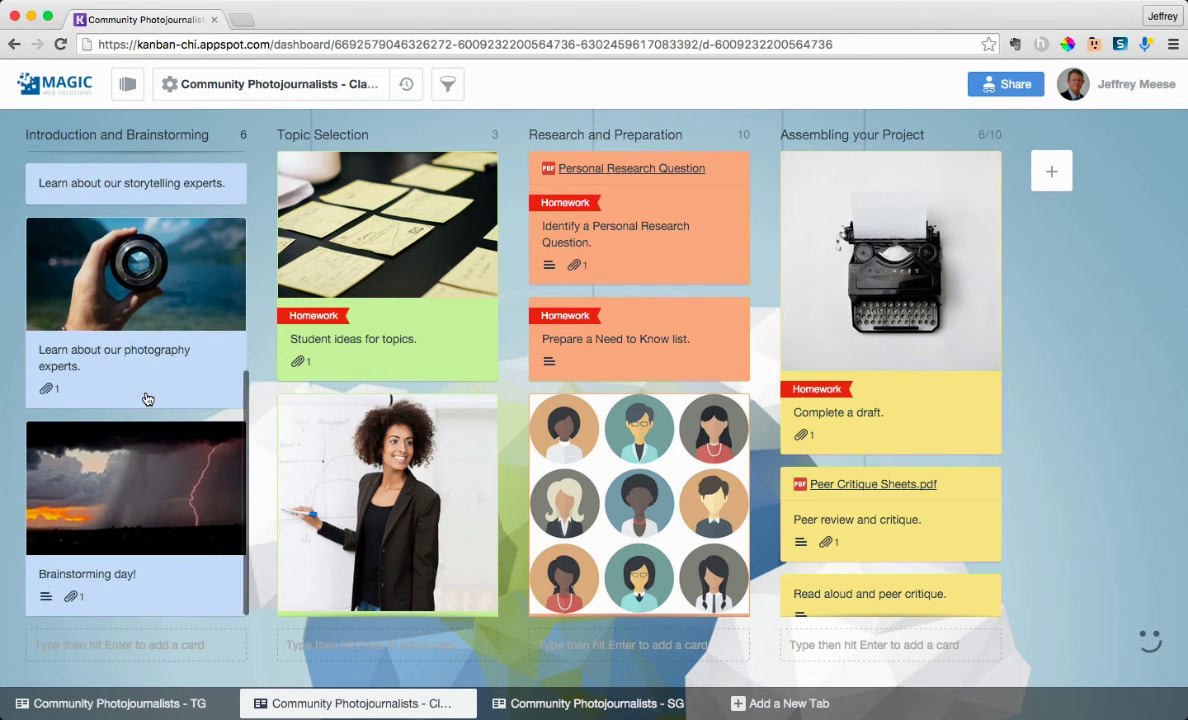
pyautogui.scroll(10, 146, 398)
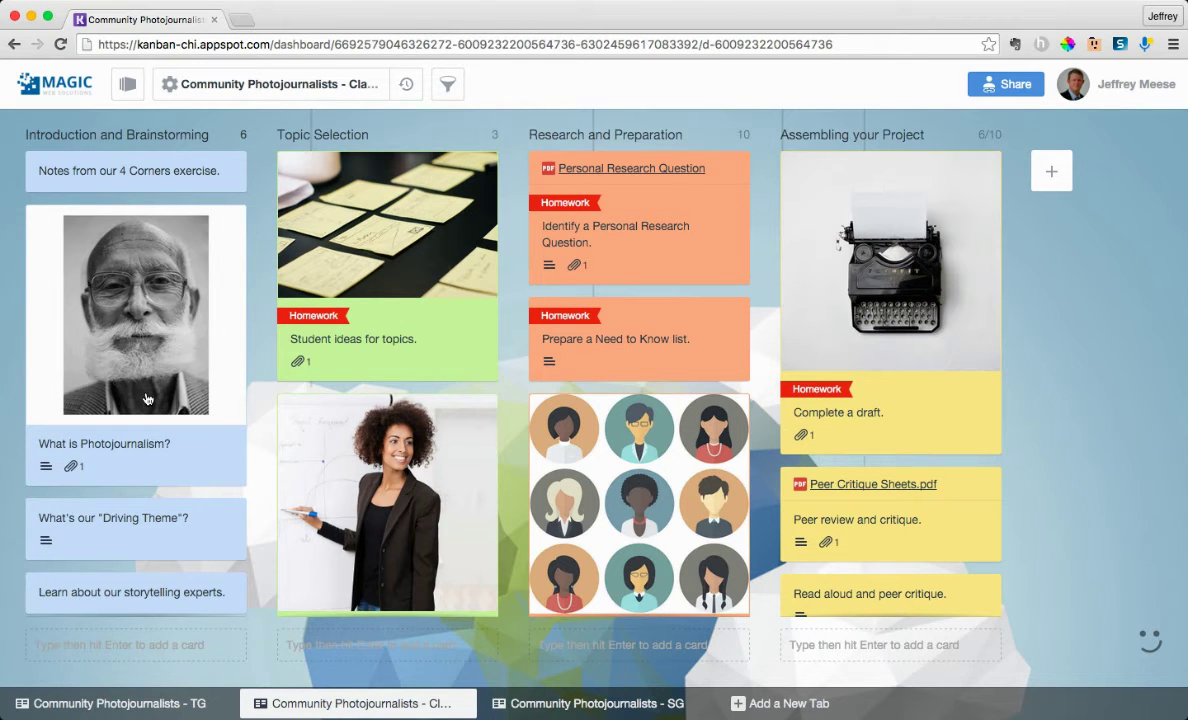
# Step: Switch to the yellow Community Photojournalists - SG student board
pyautogui.click(618, 705)
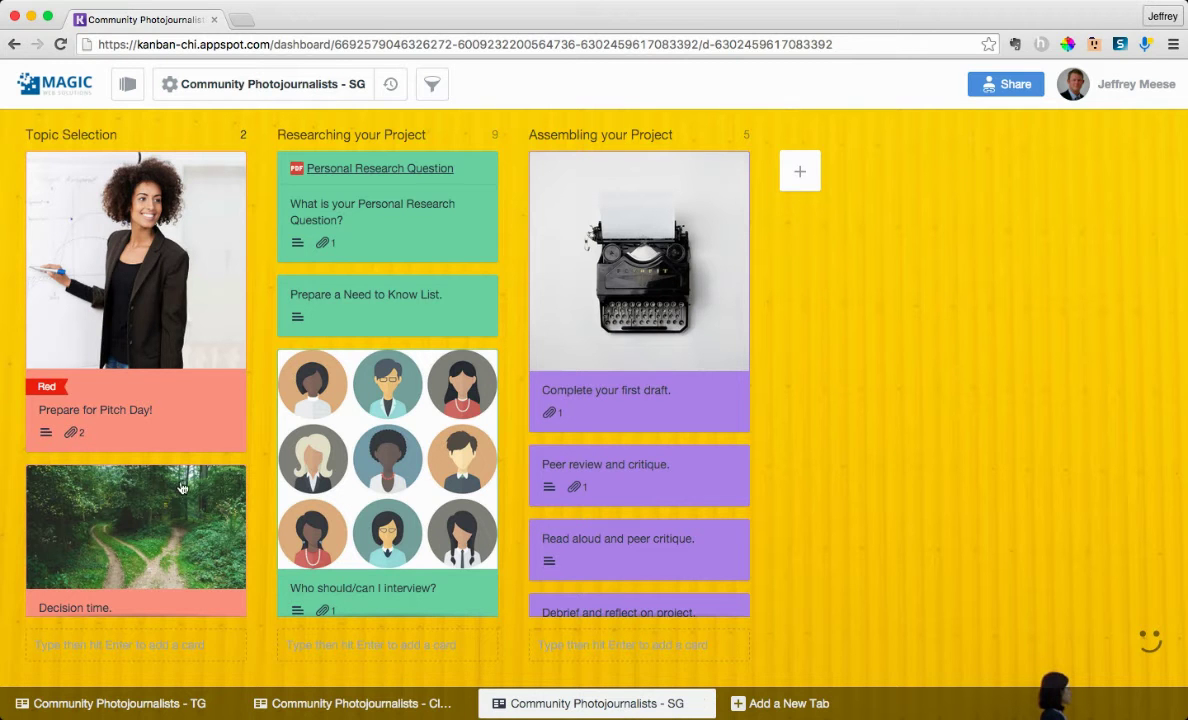
# Step: Look through the Prepare for Pitch Day! card's details, then go back to the Community Photojournalists - TG board
pyautogui.click(175, 443)
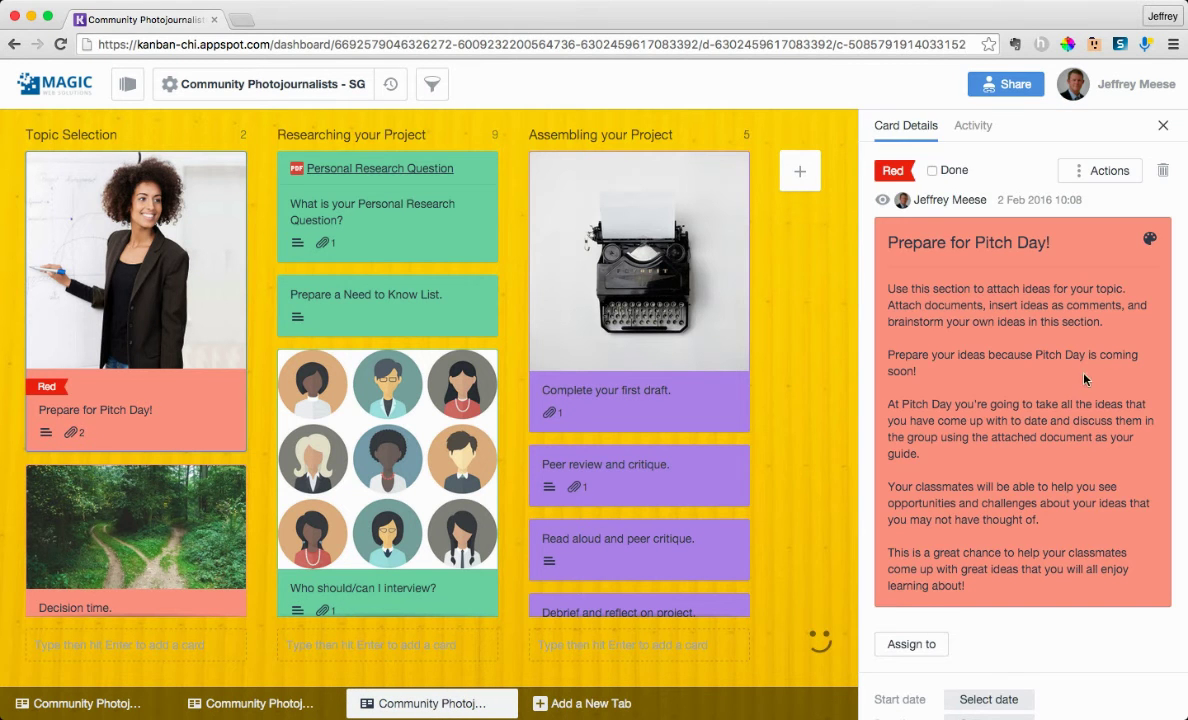
pyautogui.scroll(-4, 950, 381)
pyautogui.scroll(-3, 1025, 420)
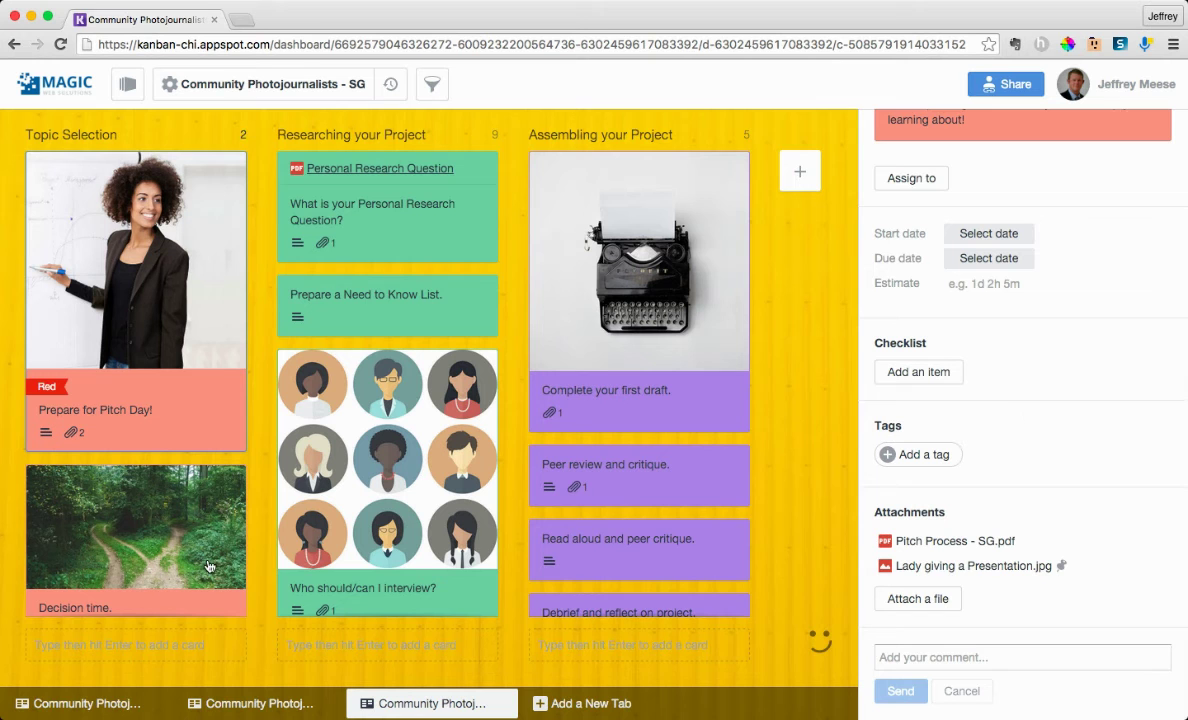
pyautogui.click(80, 704)
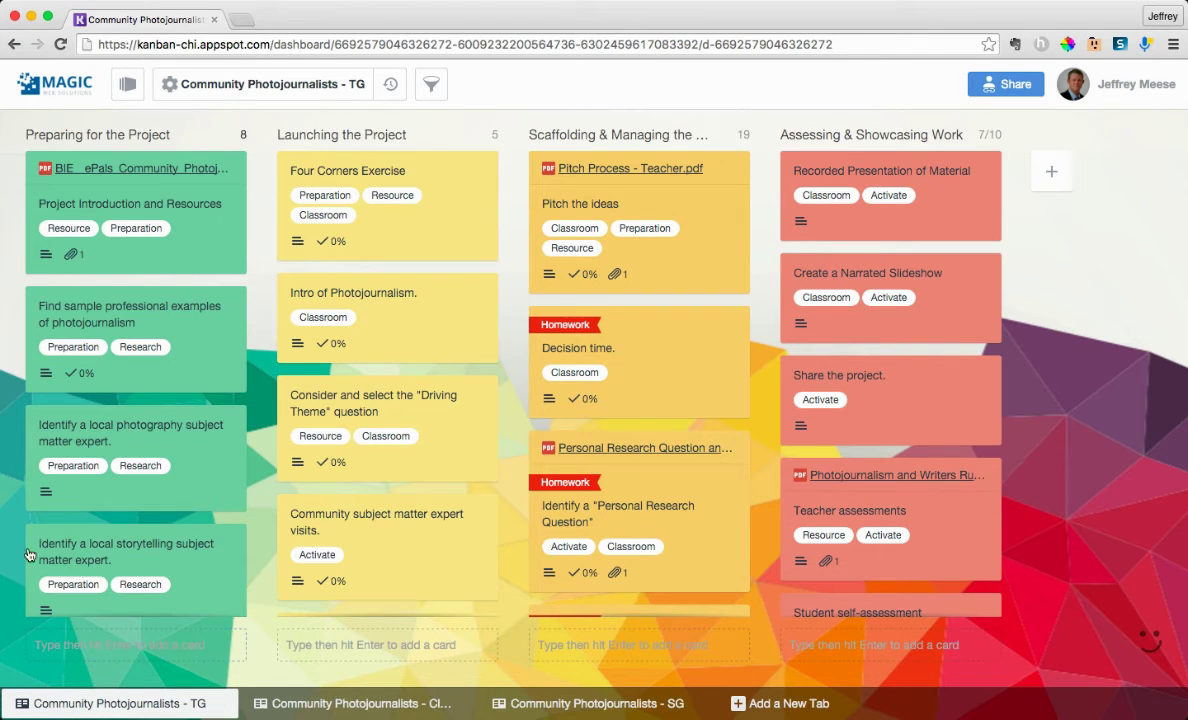
# Step: Open the Find sample professional examples of photojournalism card's details
pyautogui.scroll(-3, 206, 333)
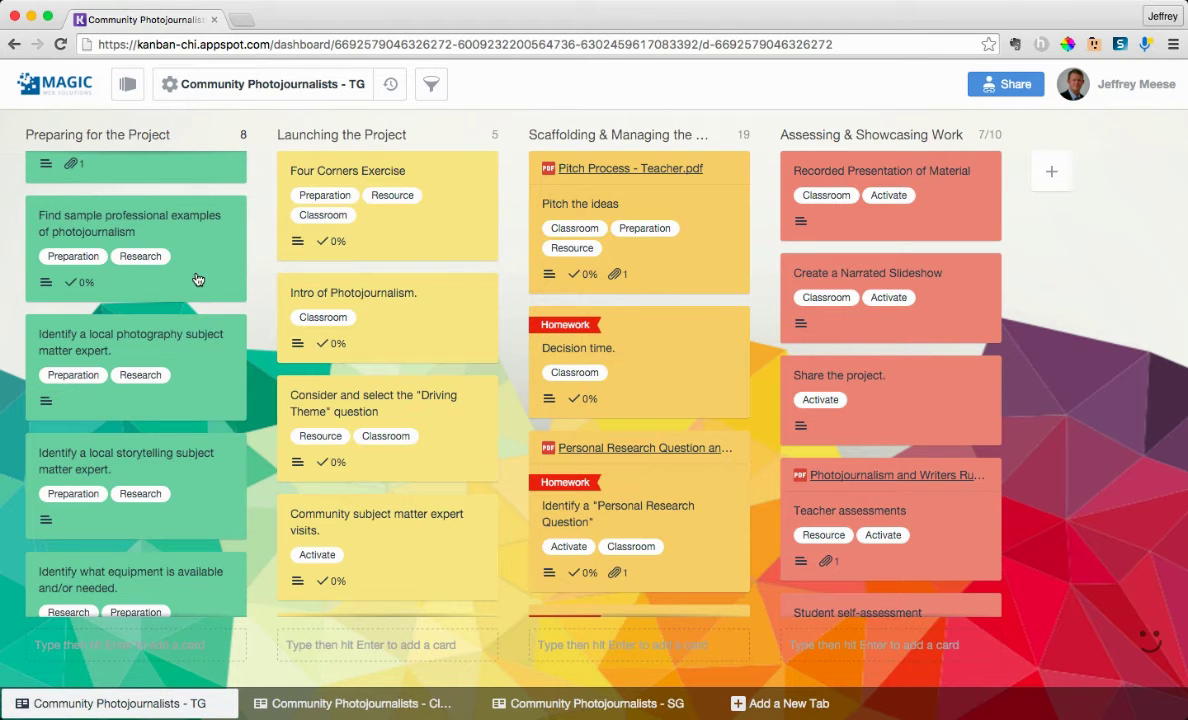
pyautogui.scroll(3, 196, 276)
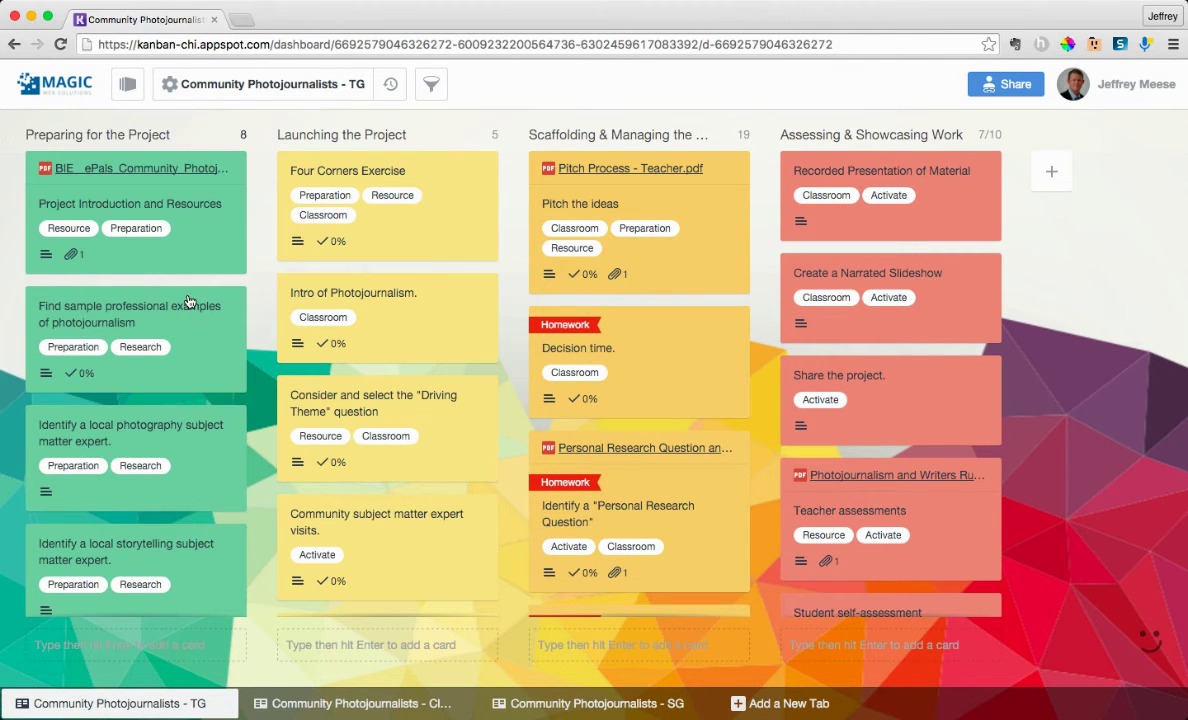
pyautogui.scroll(-3, 189, 300)
pyautogui.scroll(-6, 189, 300)
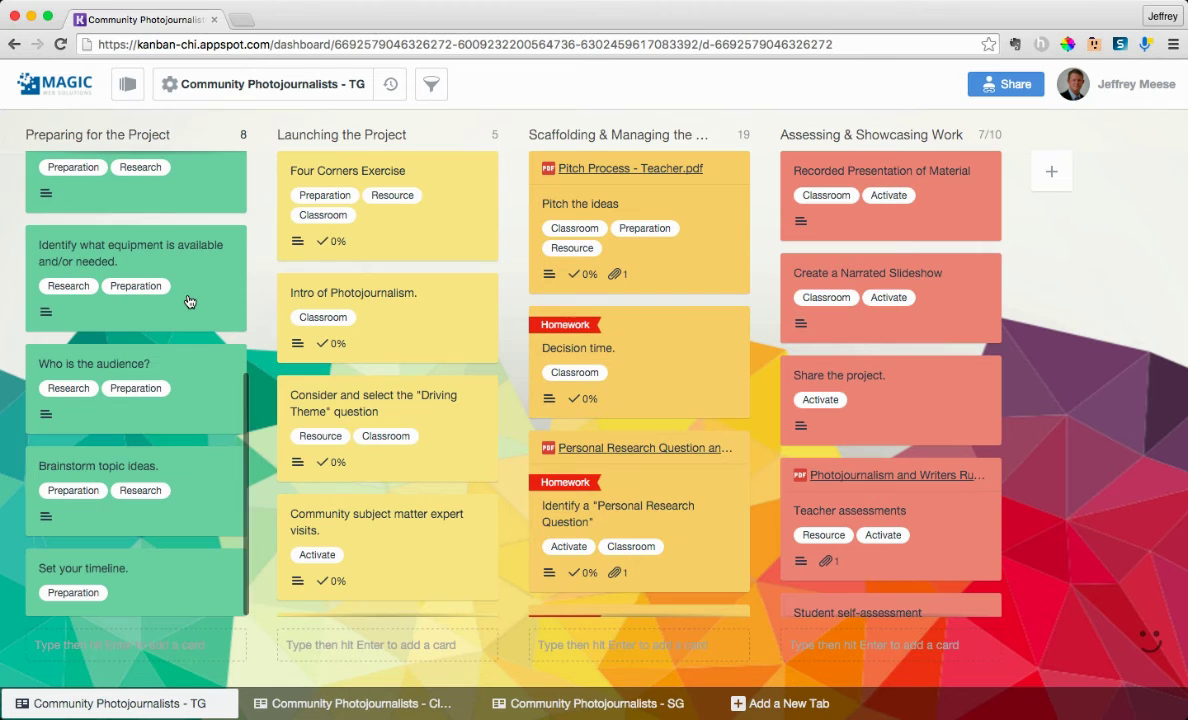
pyautogui.scroll(5, 189, 301)
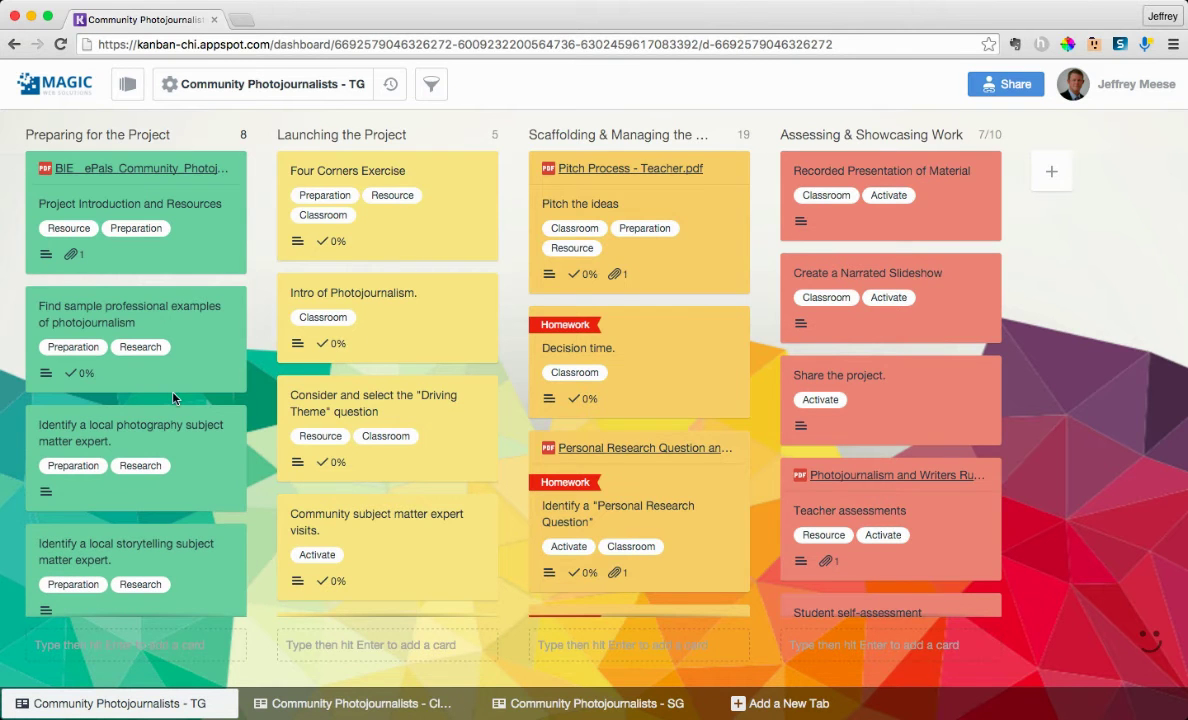
pyautogui.click(180, 363)
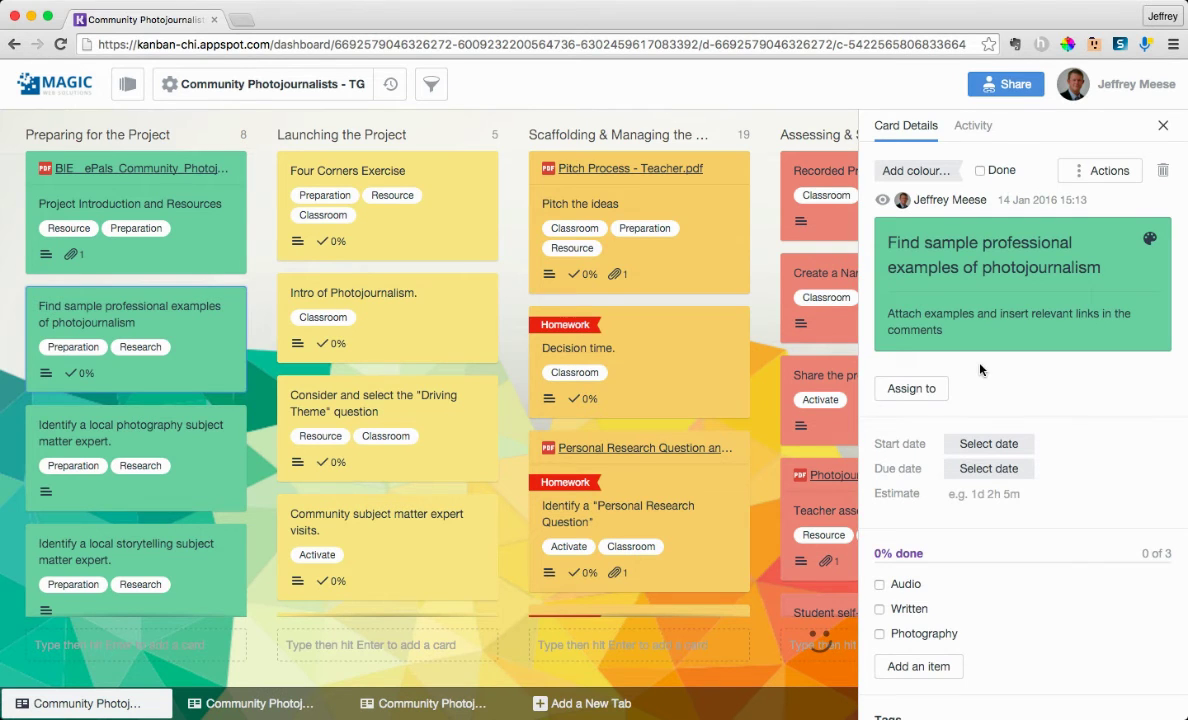
pyautogui.scroll(-1, 990, 405)
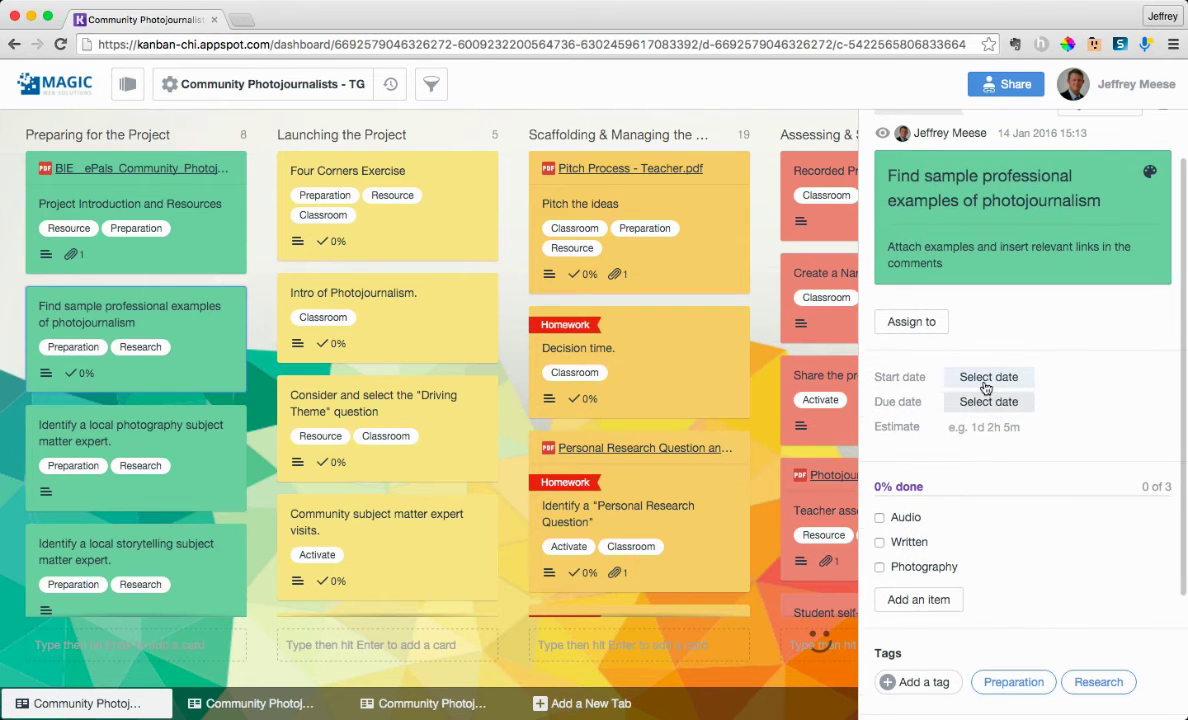
# Step: Check the card's Start date picker and Assign to list, closing both unchanged
pyautogui.click(985, 386)
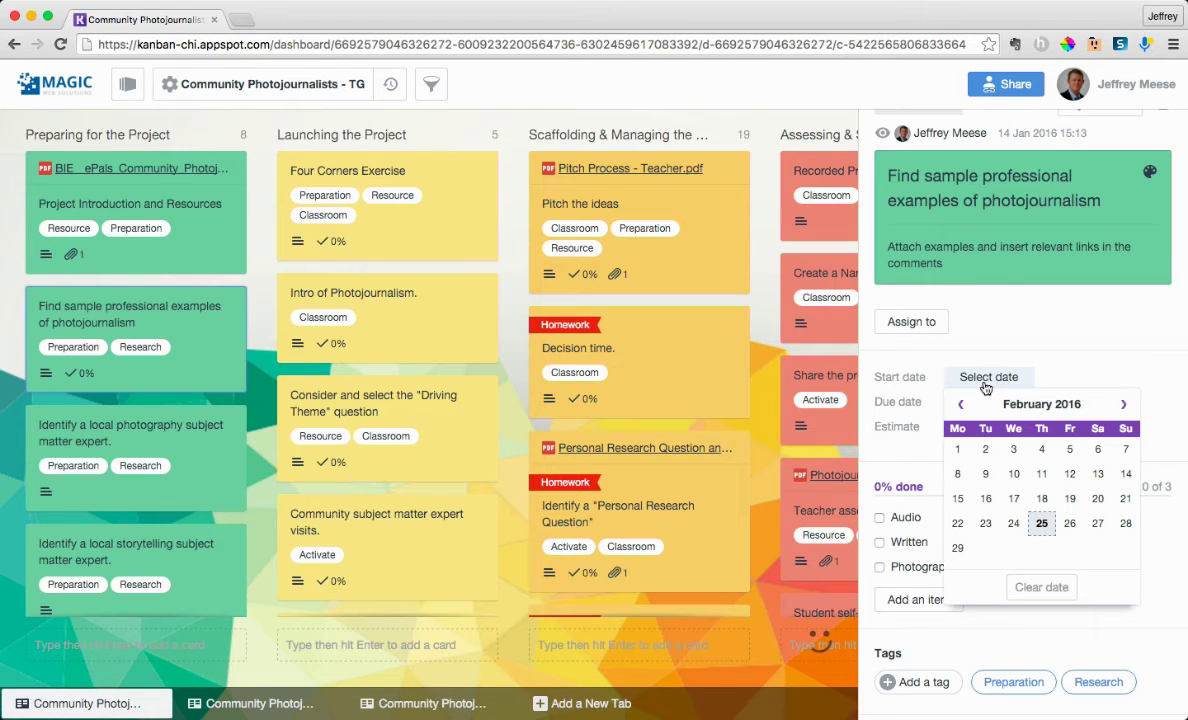
pyautogui.click(1108, 373)
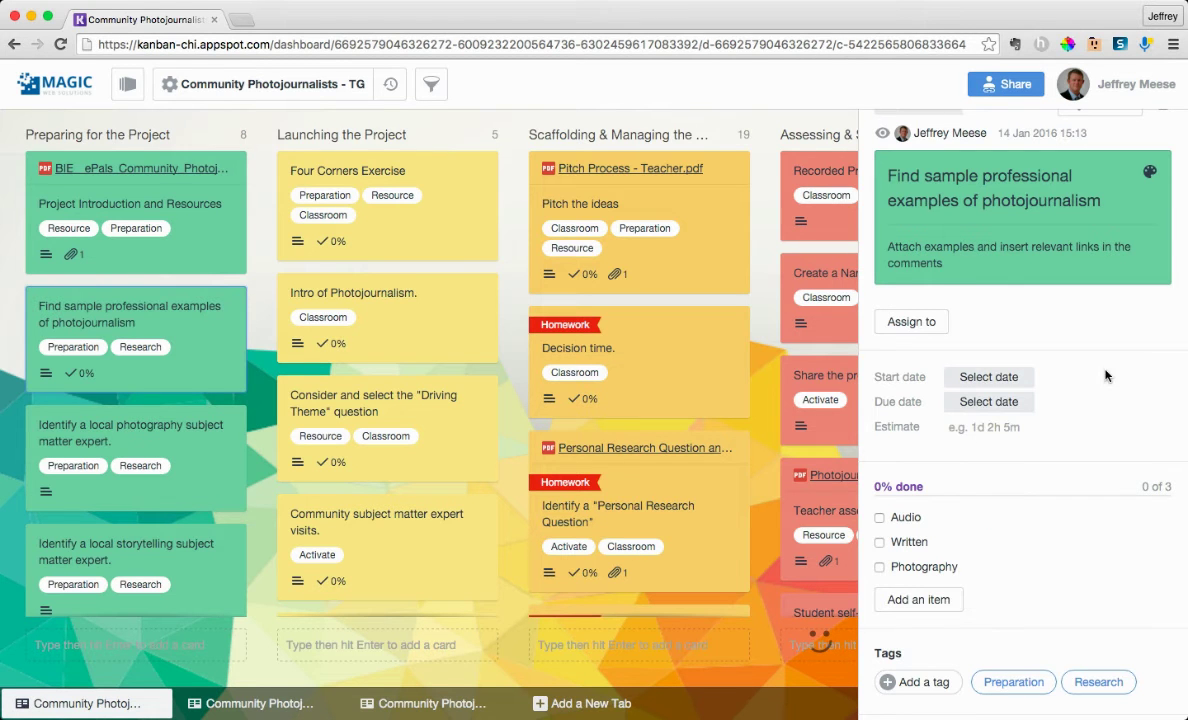
pyautogui.click(912, 322)
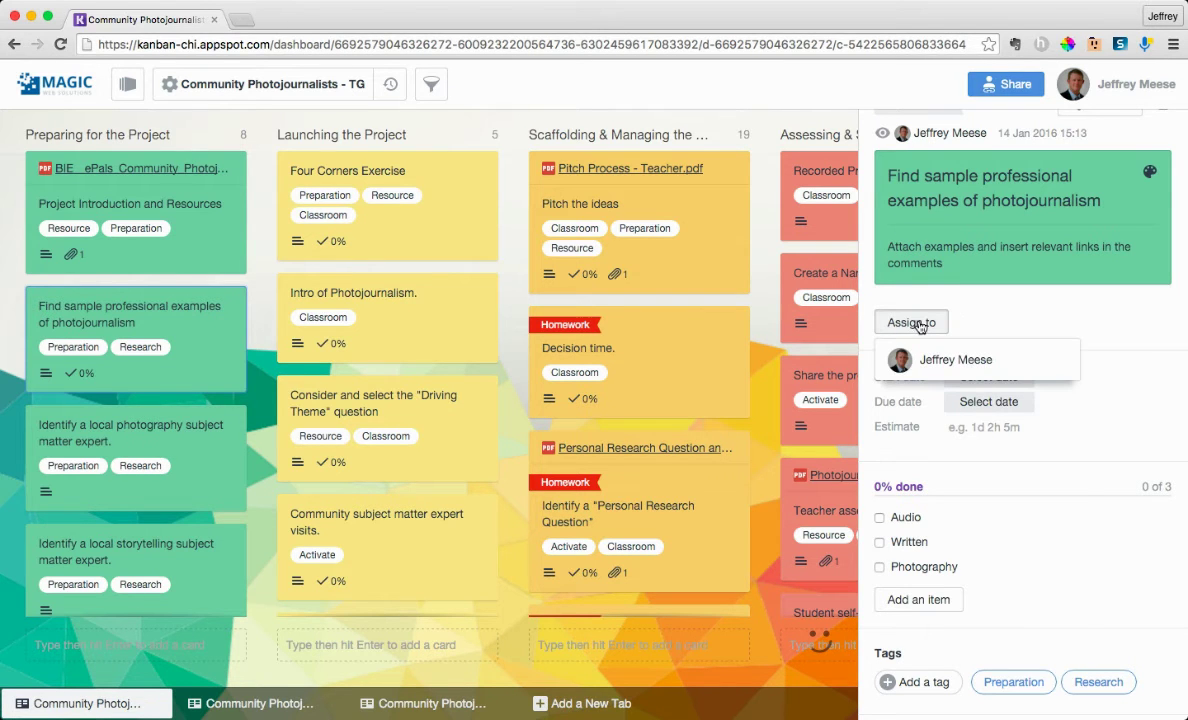
pyautogui.click(1054, 317)
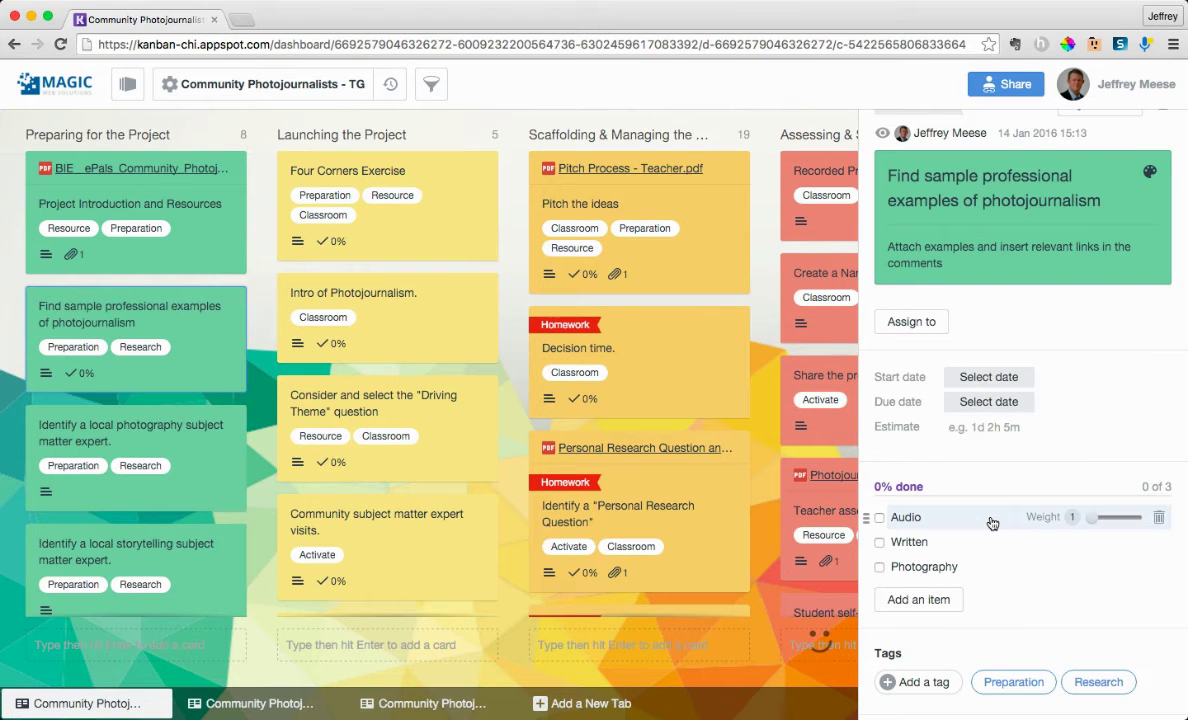
pyautogui.scroll(-5, 991, 523)
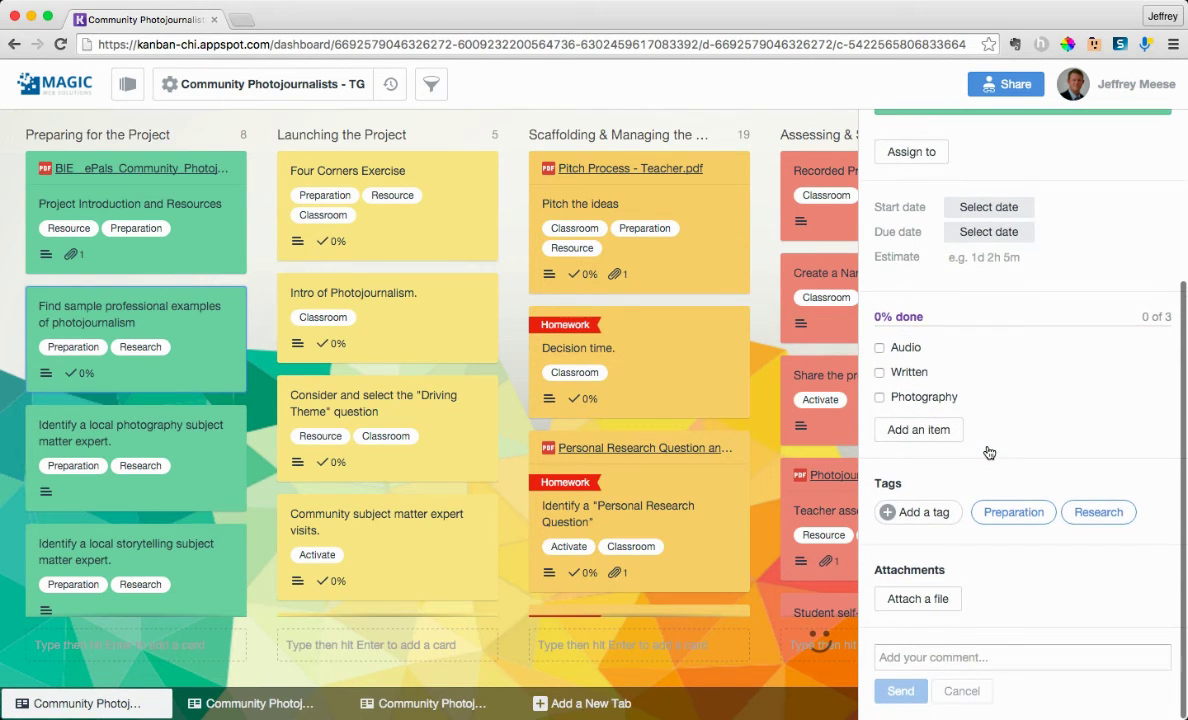
# Step: Upload D467_Storytelling_handbook_FINAL_web copy.pdf from the computer as a card attachment
pyautogui.click(918, 599)
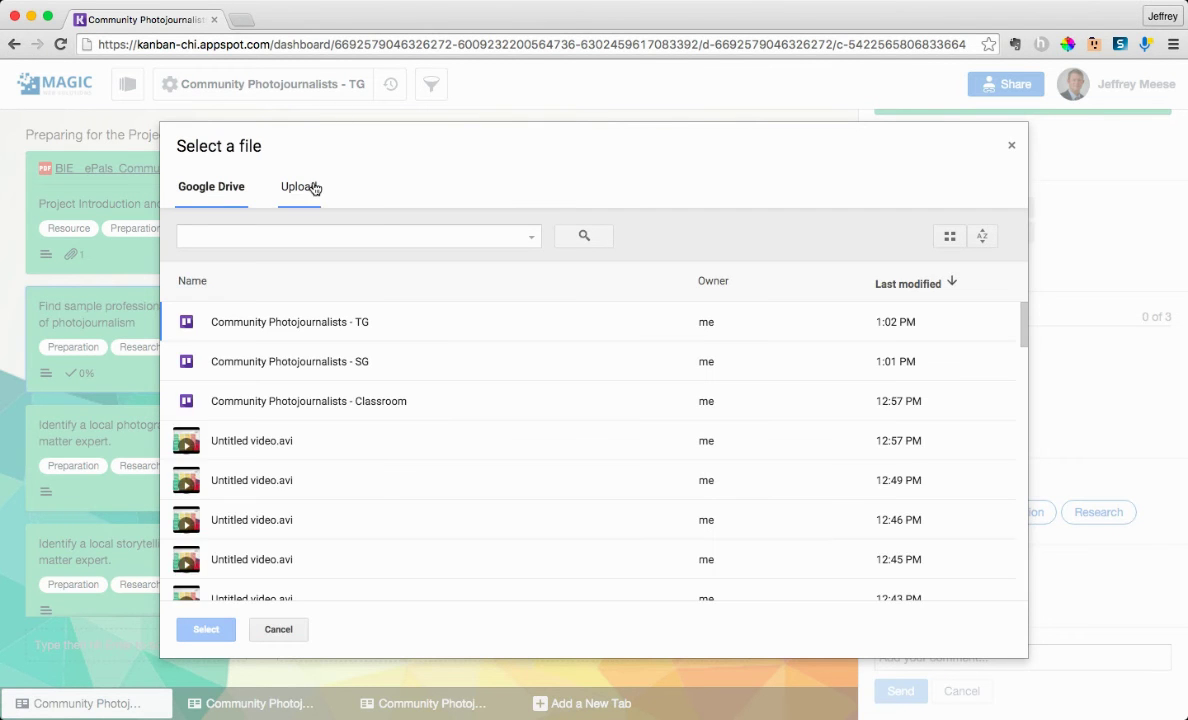
pyautogui.click(310, 188)
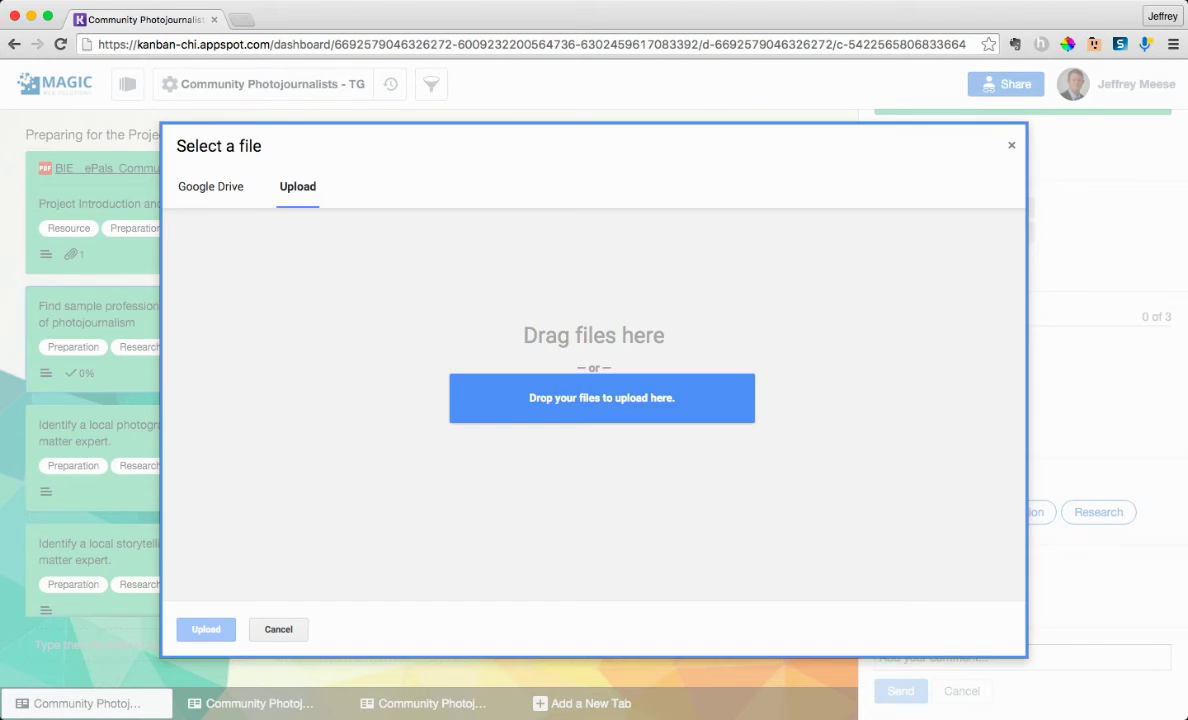
pyautogui.moveTo(590, 400); pyautogui.dragTo(570, 416)
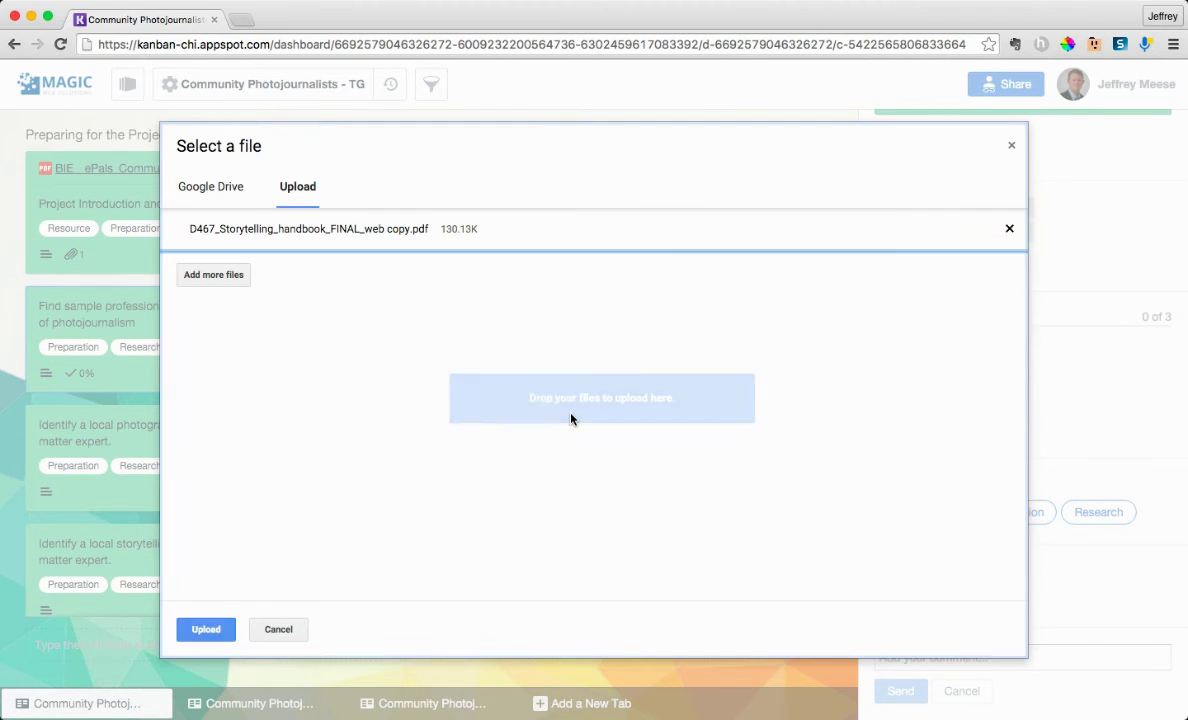
pyautogui.click(207, 630)
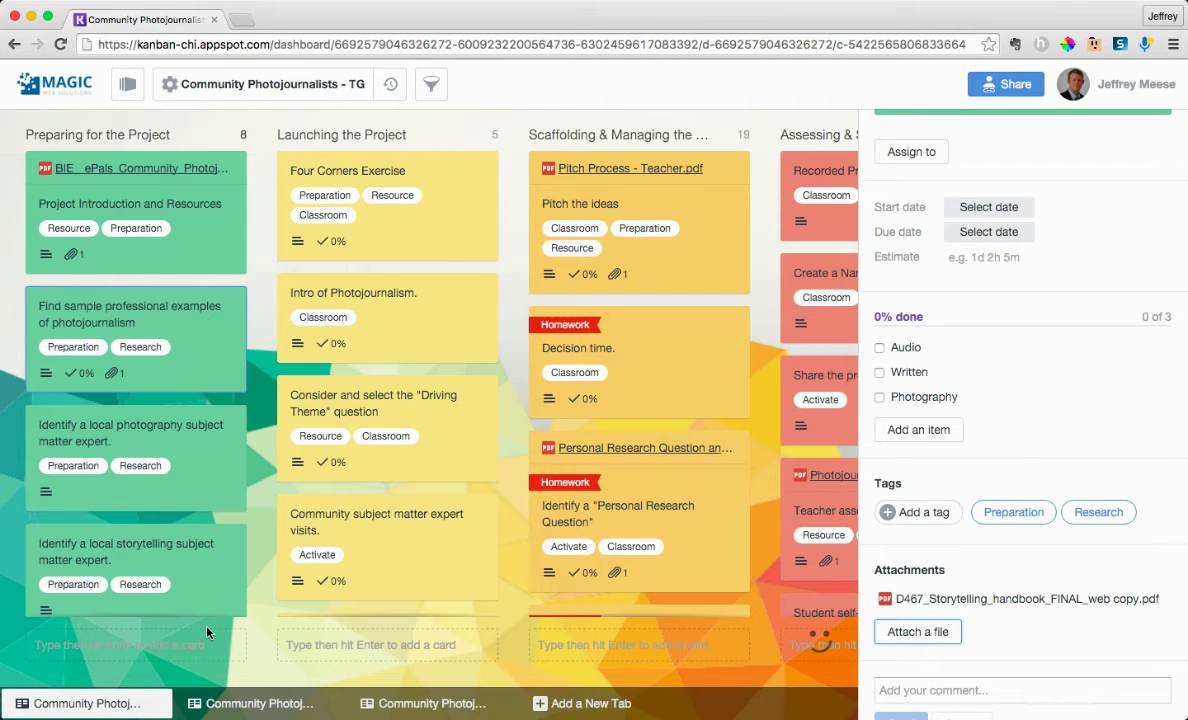
# Step: Pin the handbook PDF to the card front, then unpin it again
pyautogui.moveTo(981, 609)
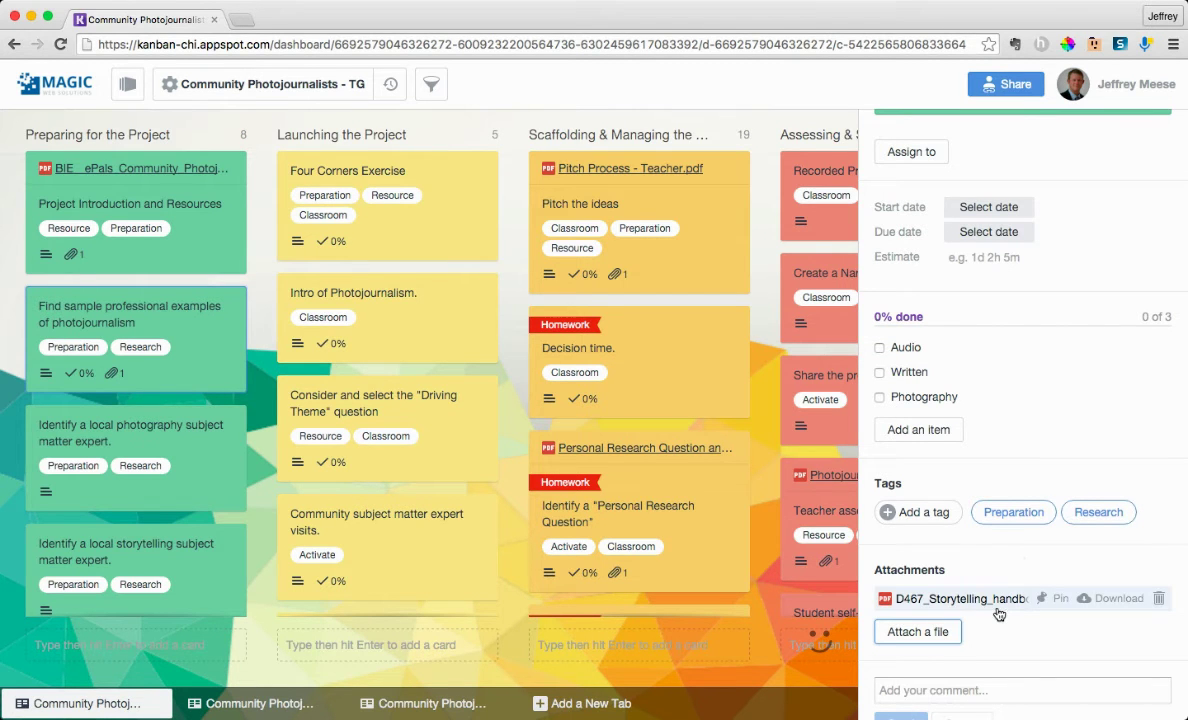
pyautogui.click(1043, 602)
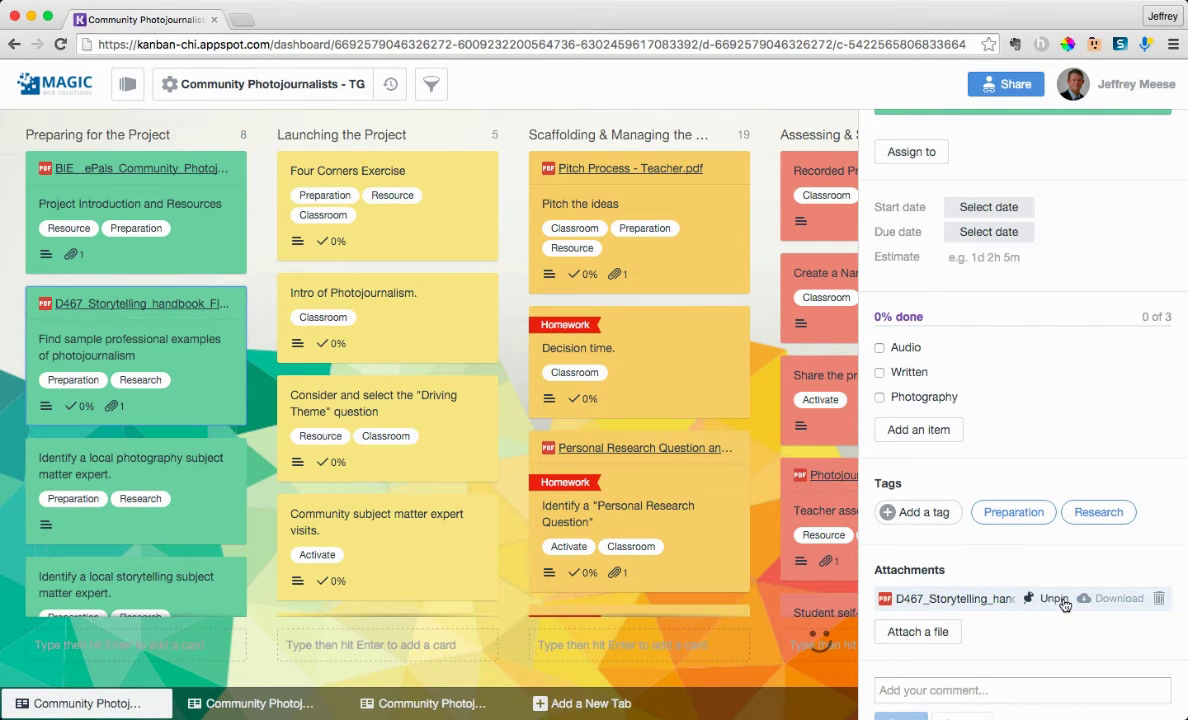
pyautogui.click(1061, 604)
pyautogui.scroll(-1, 1000, 599)
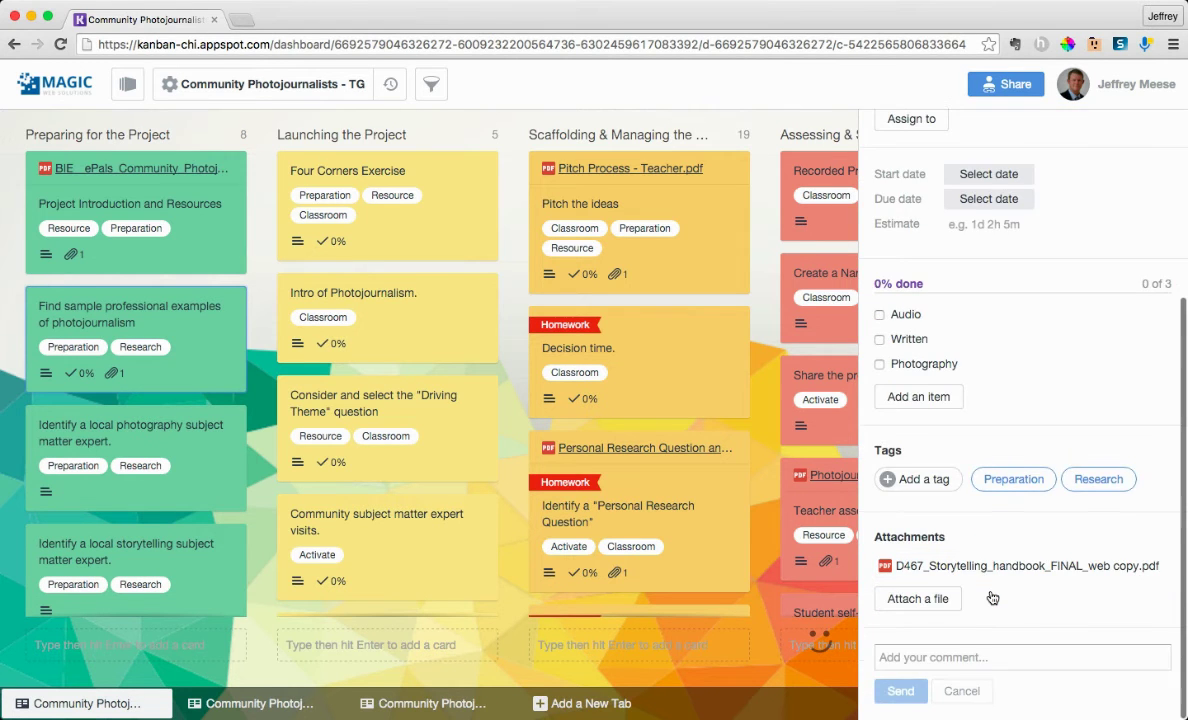
pyautogui.click(930, 659)
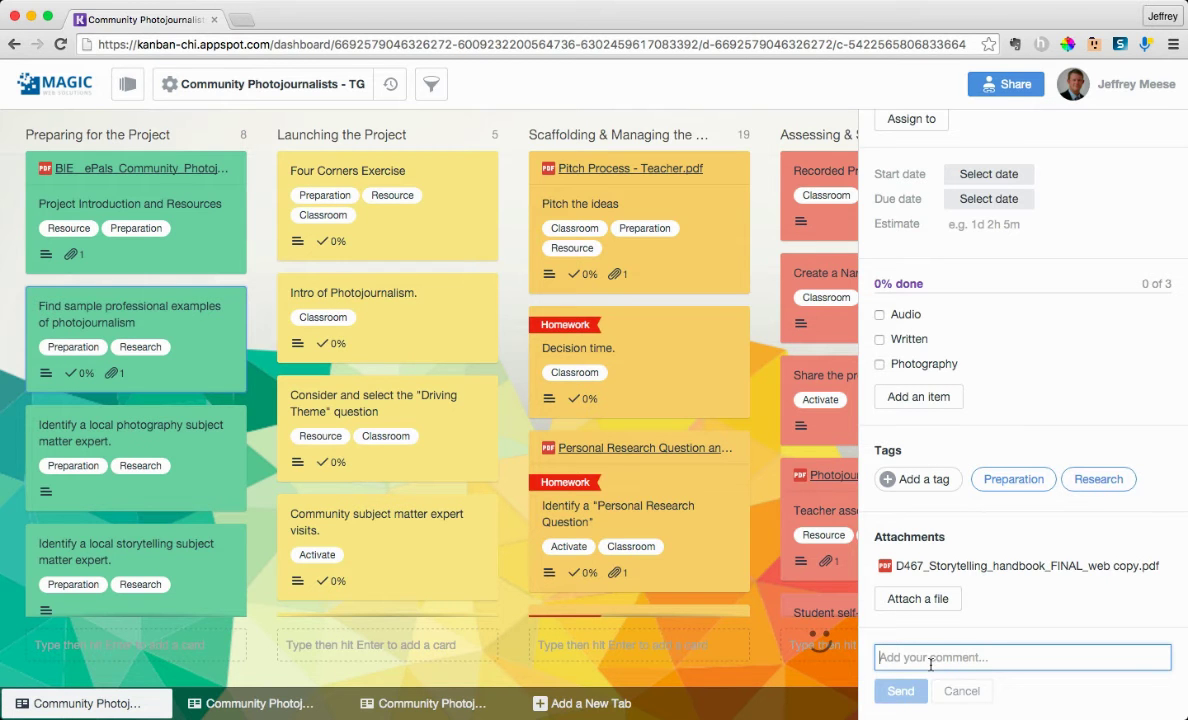
pyautogui.write('www.human')
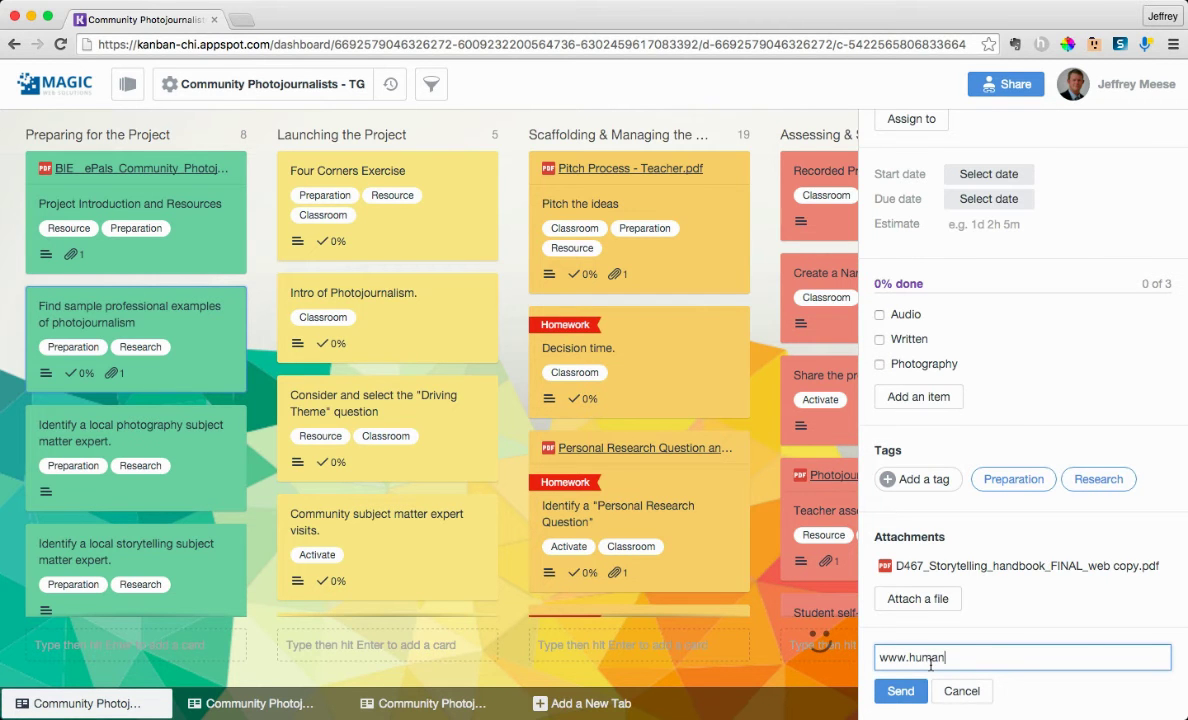
pyautogui.write('sofnewyork.com')
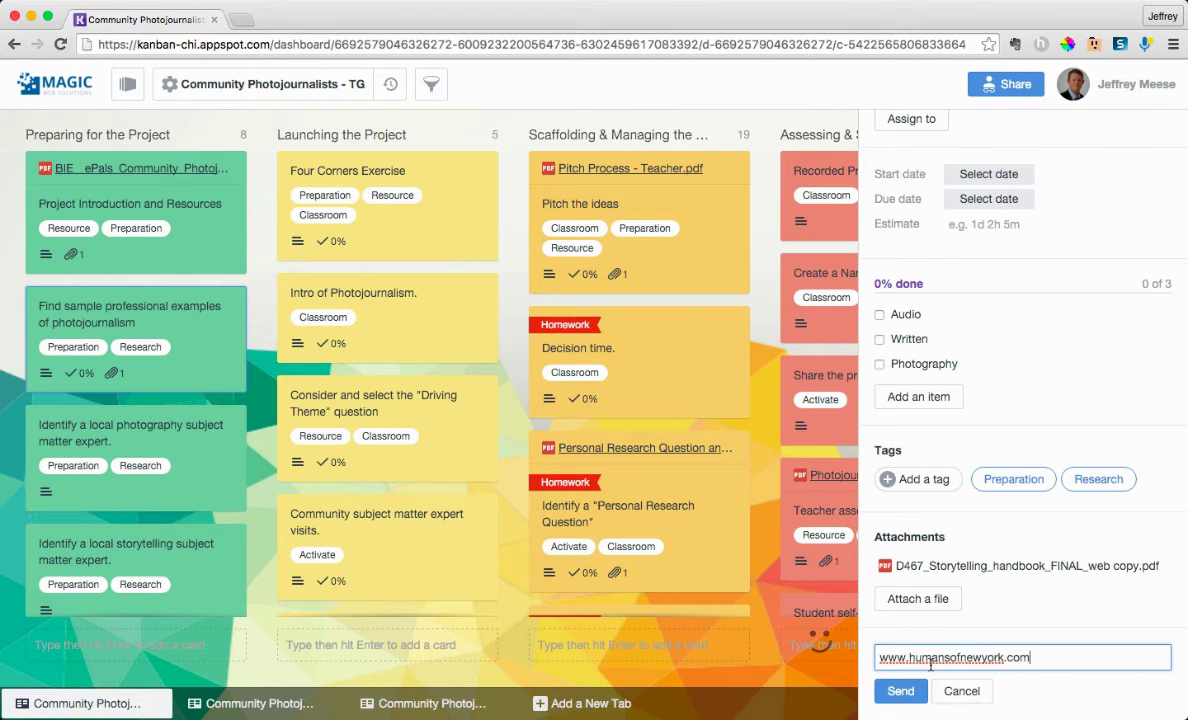
pyautogui.press('Return')
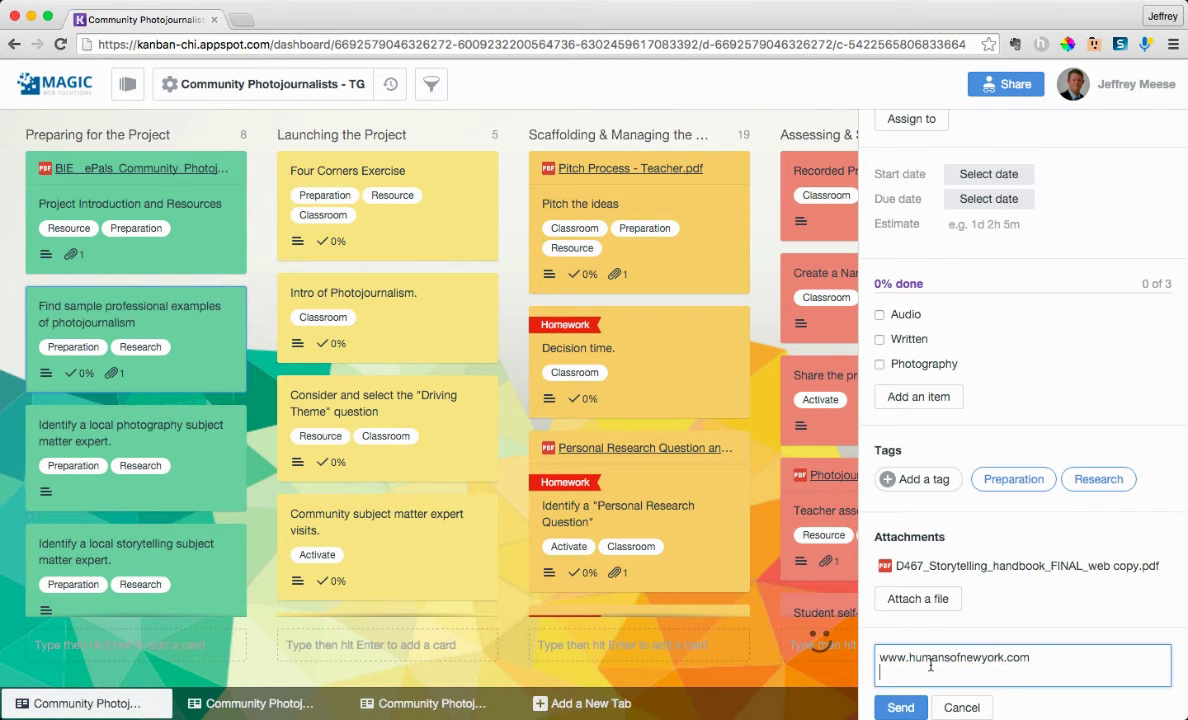
pyautogui.click(895, 706)
pyautogui.scroll(-2, 935, 604)
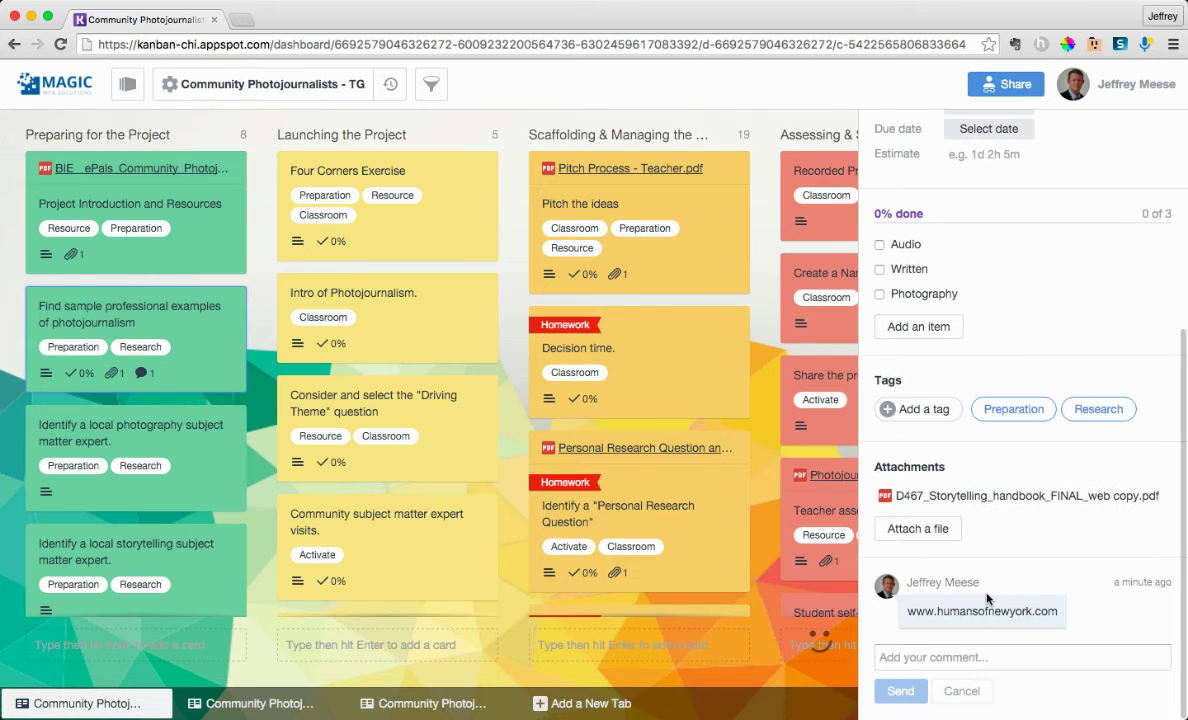
pyautogui.click(985, 612)
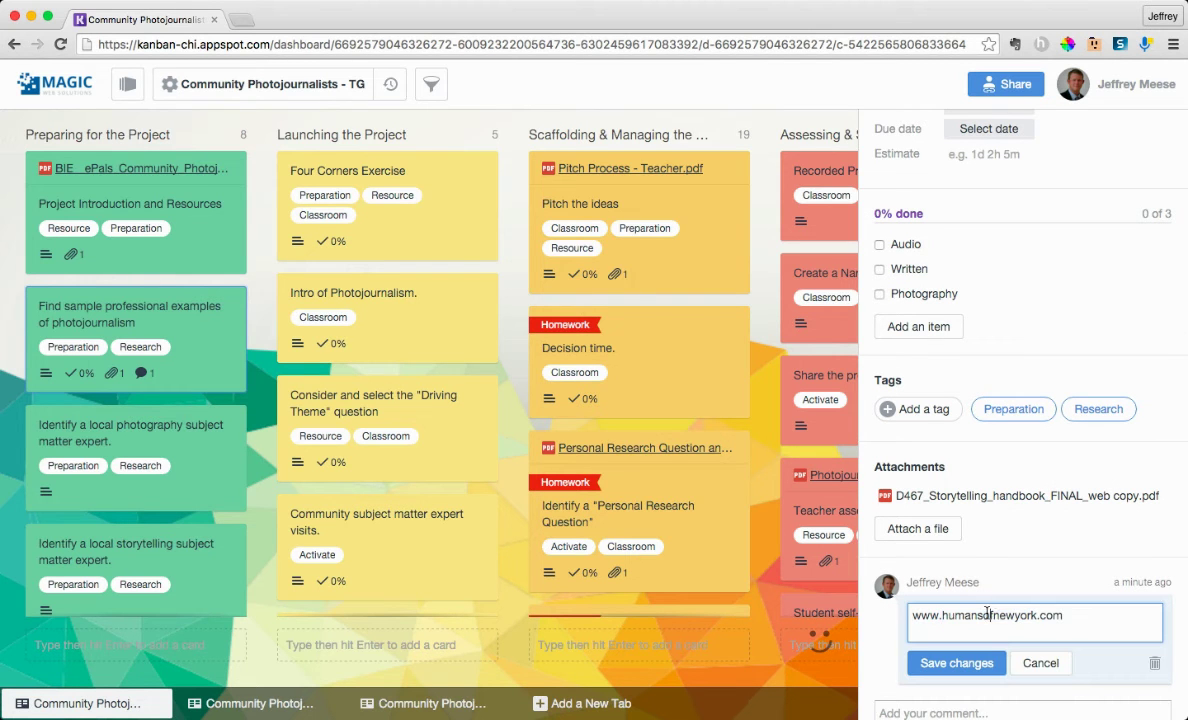
pyautogui.click(952, 663)
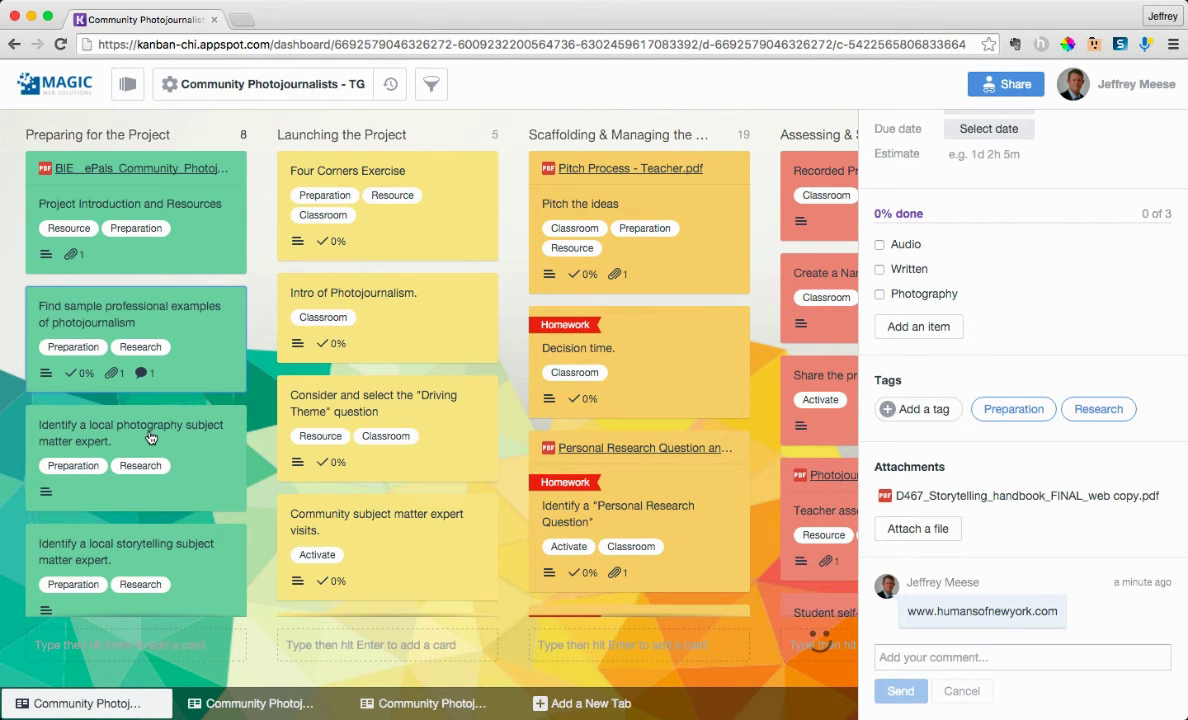
# Step: Open the storytelling subject matter expert card and view its colour tags without choosing one
pyautogui.scroll(-2, 150, 440)
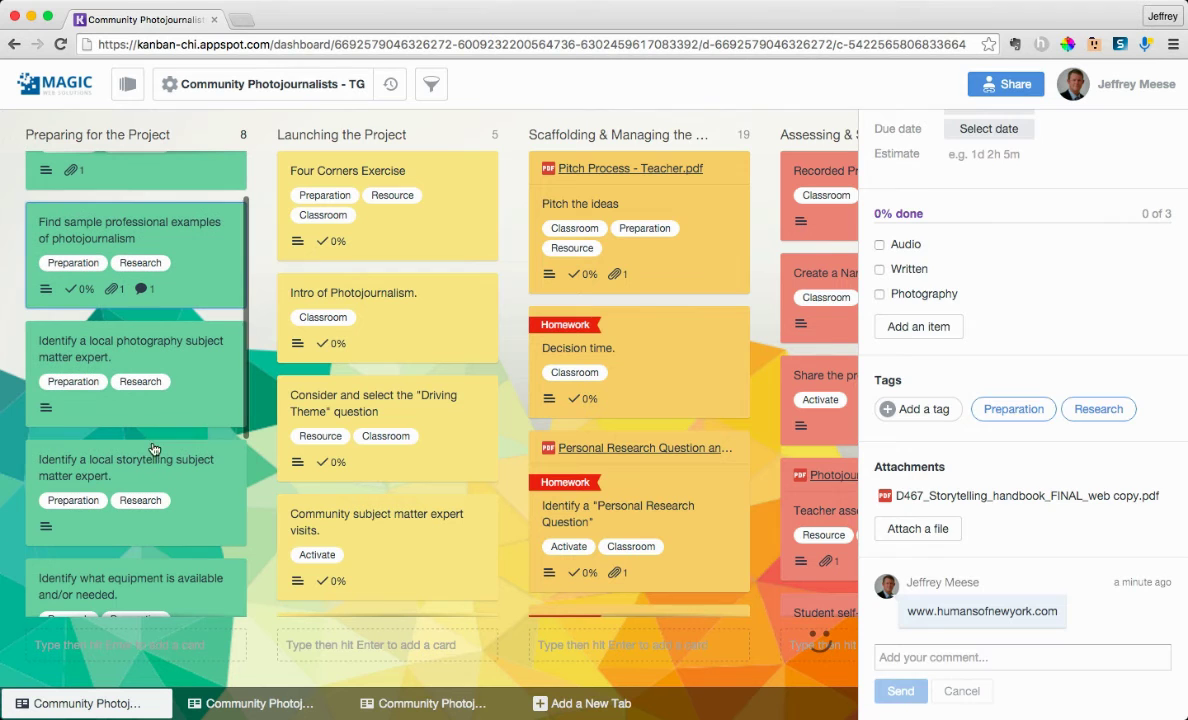
pyautogui.click(163, 467)
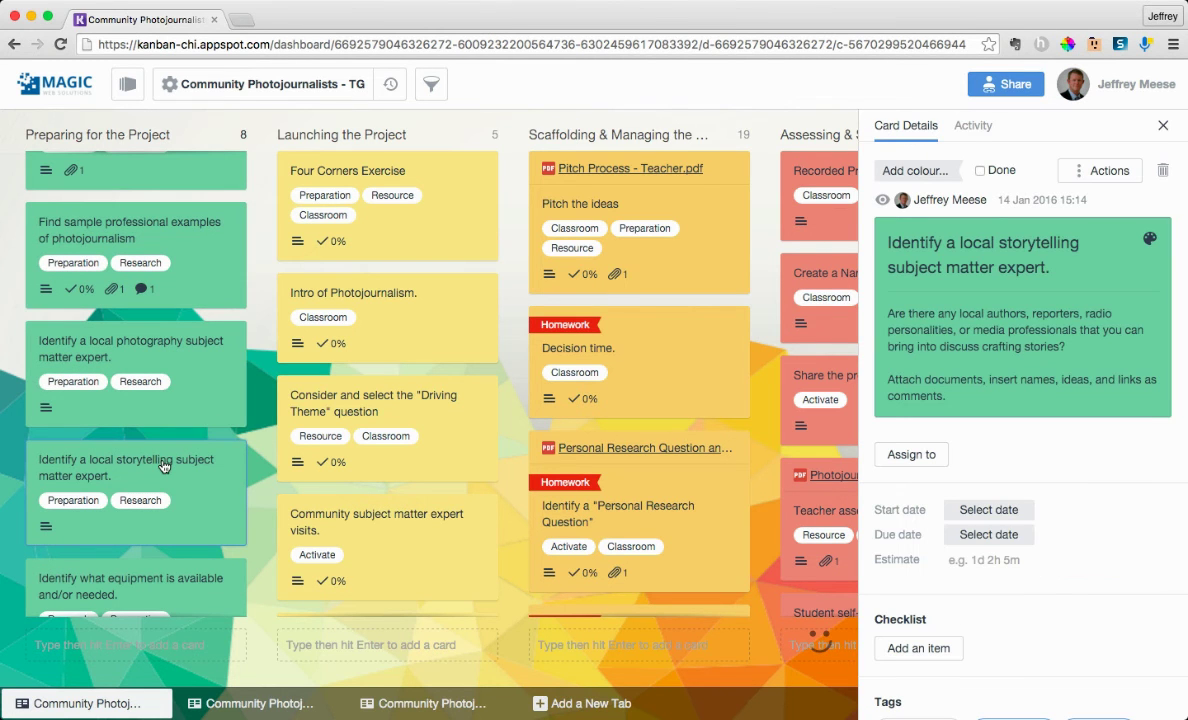
pyautogui.click(925, 171)
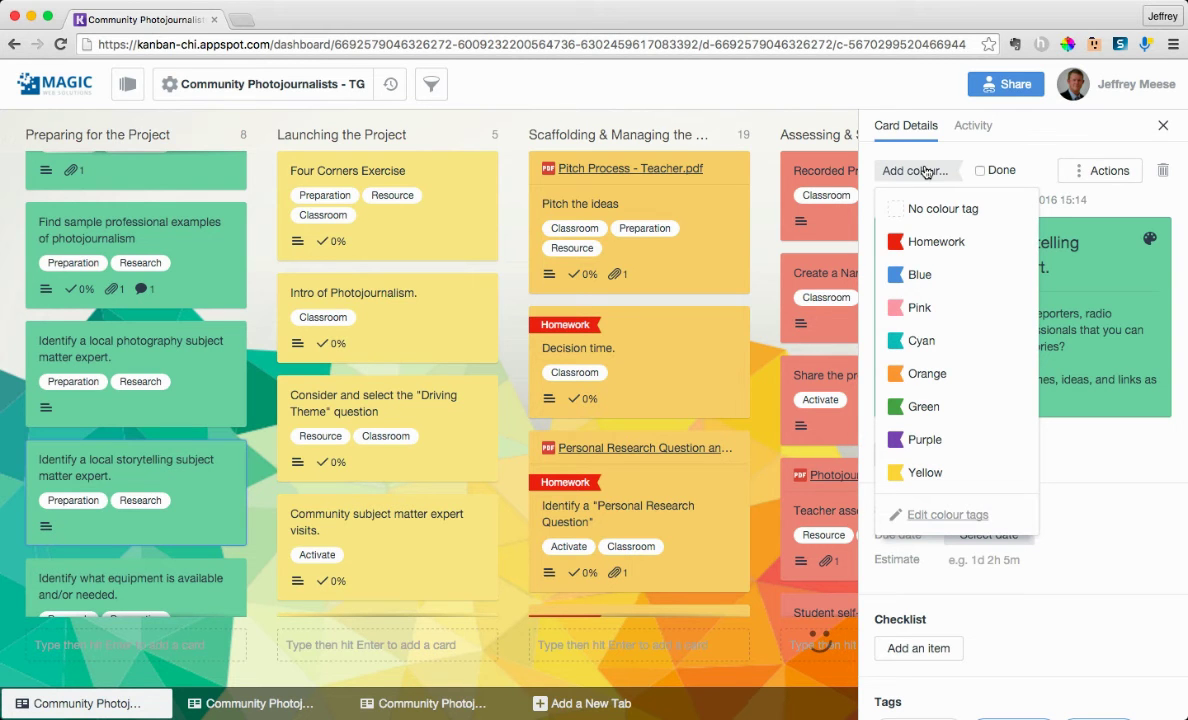
pyautogui.click(1076, 451)
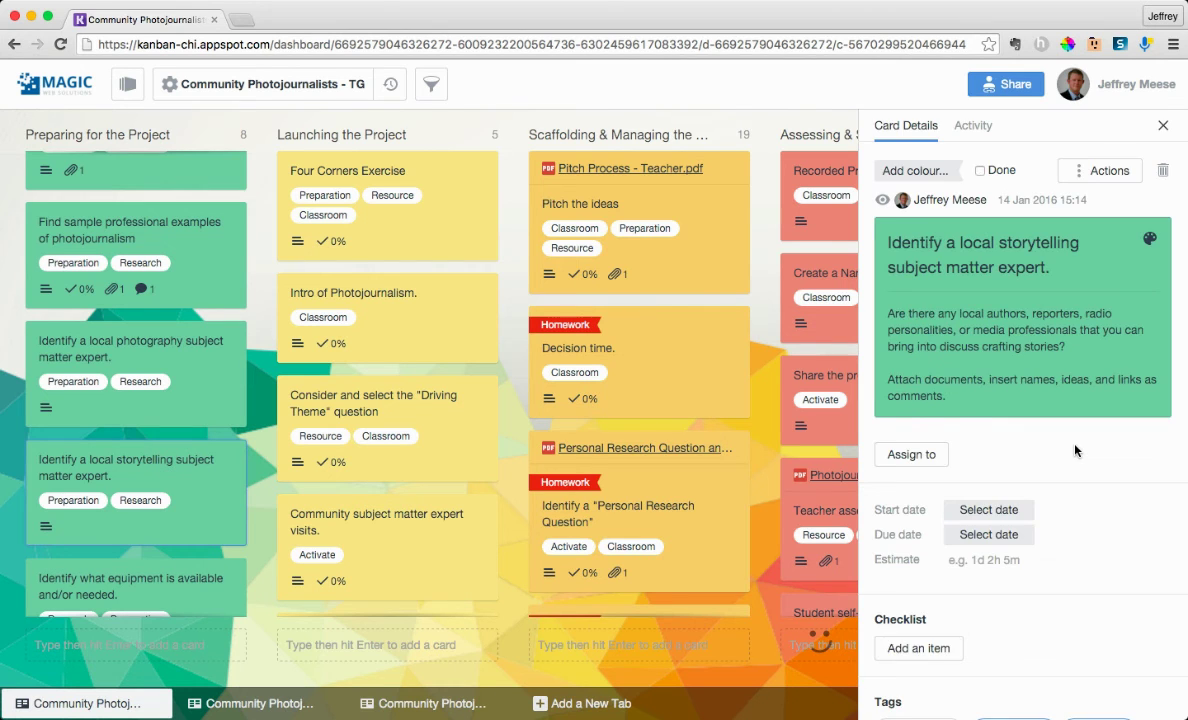
pyautogui.scroll(-5, 1076, 451)
pyautogui.scroll(5, 1076, 451)
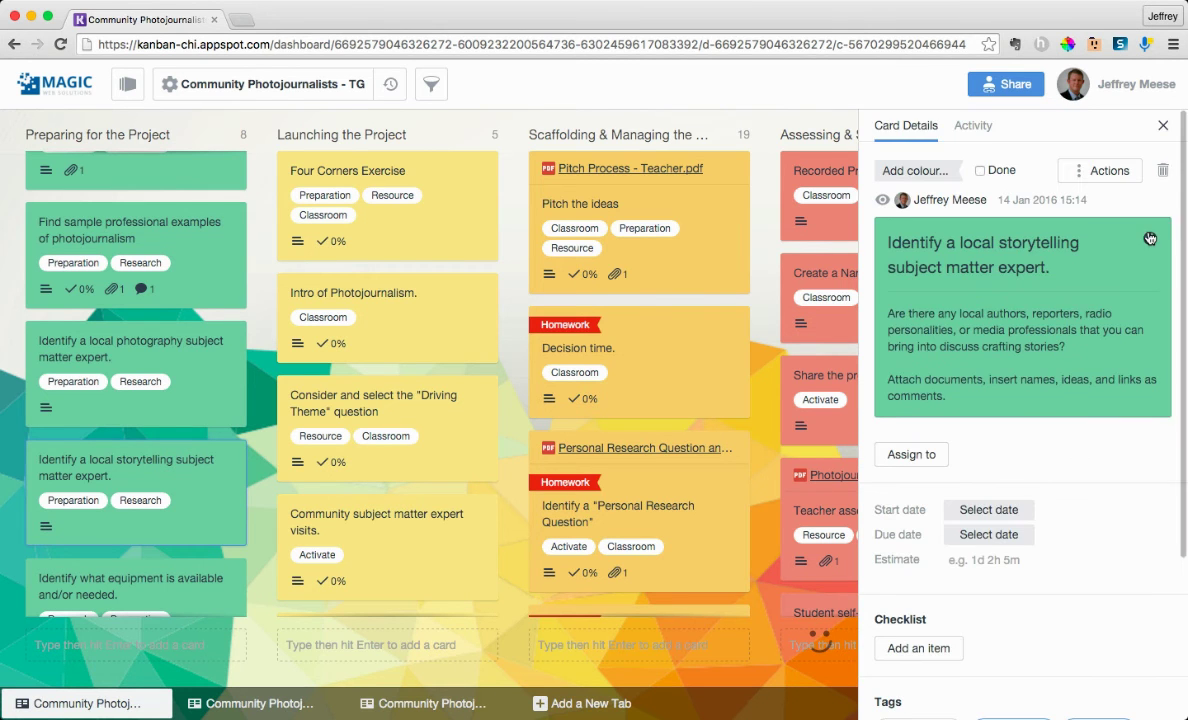
# Step: Close the card details and scroll through the first board column
pyautogui.click(1163, 125)
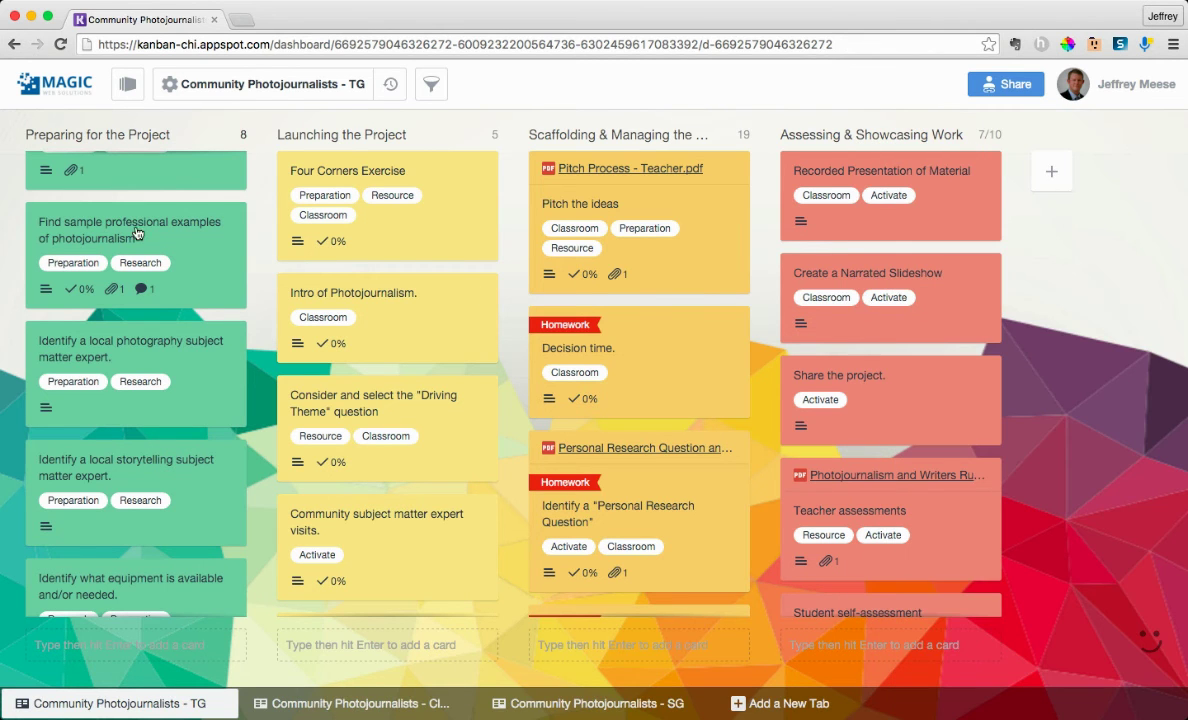
pyautogui.scroll(-3, 165, 525)
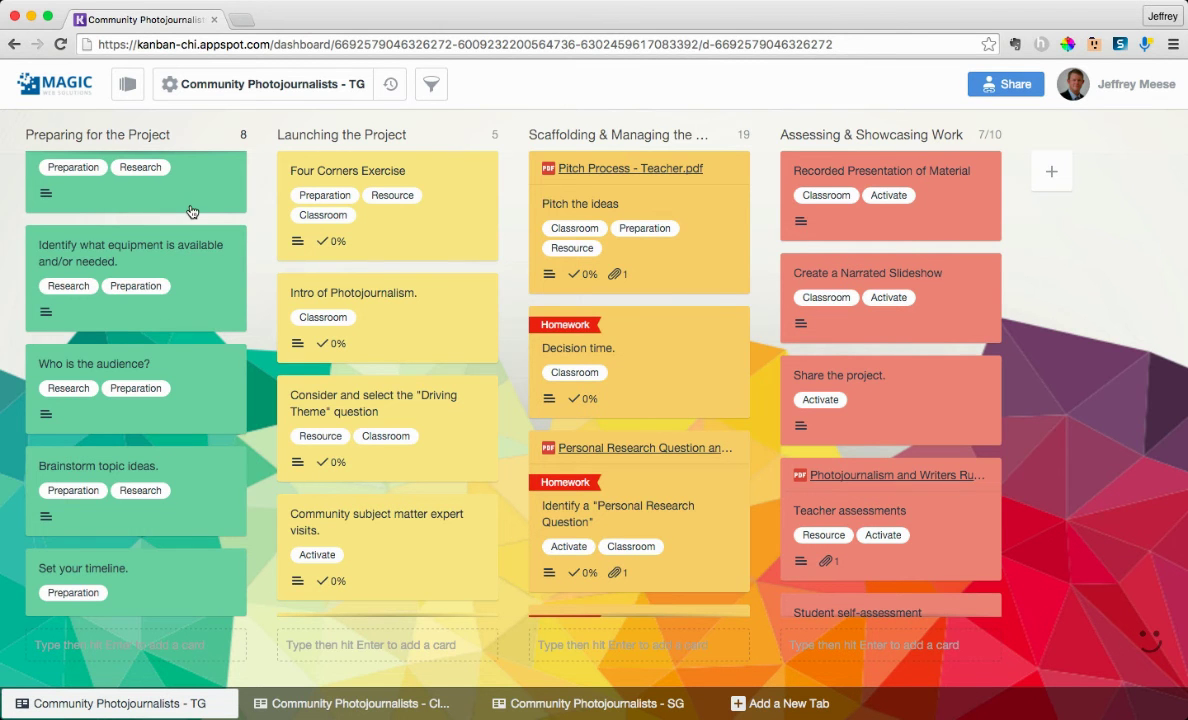
pyautogui.scroll(5, 191, 212)
pyautogui.scroll(-5, 191, 212)
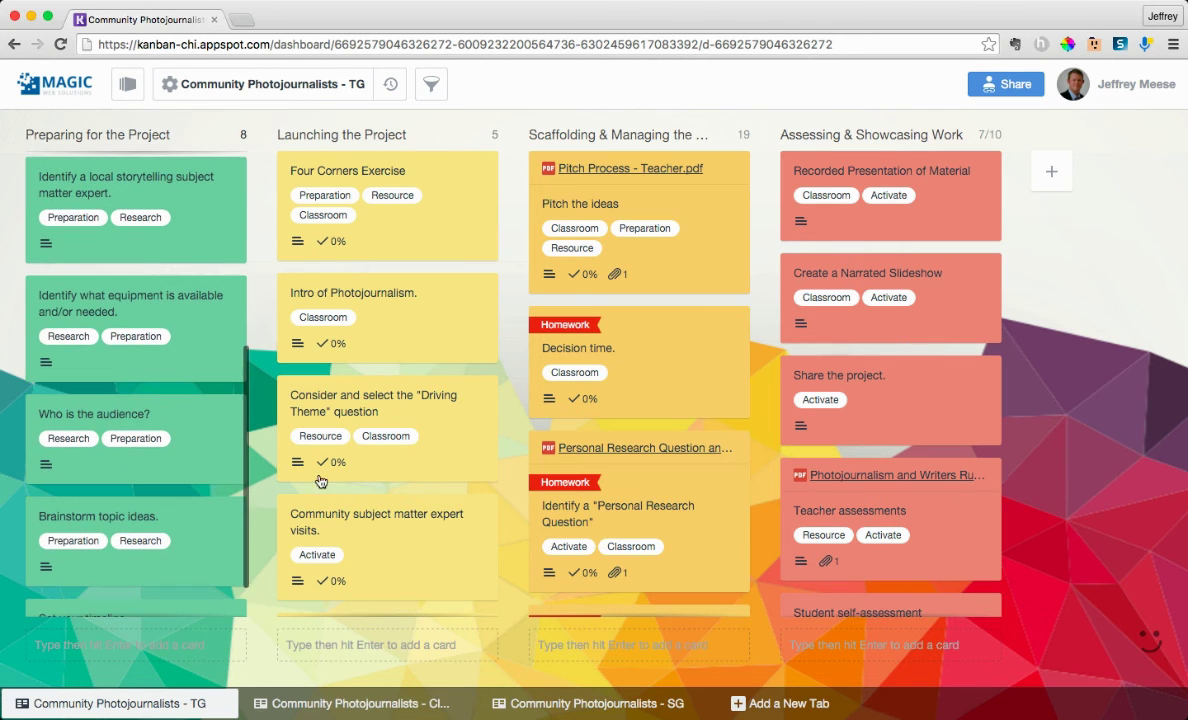
# Step: Go to the Community Photojournalists - Classroom board and open the Notes from our 4 Corners exercise card
pyautogui.click(326, 704)
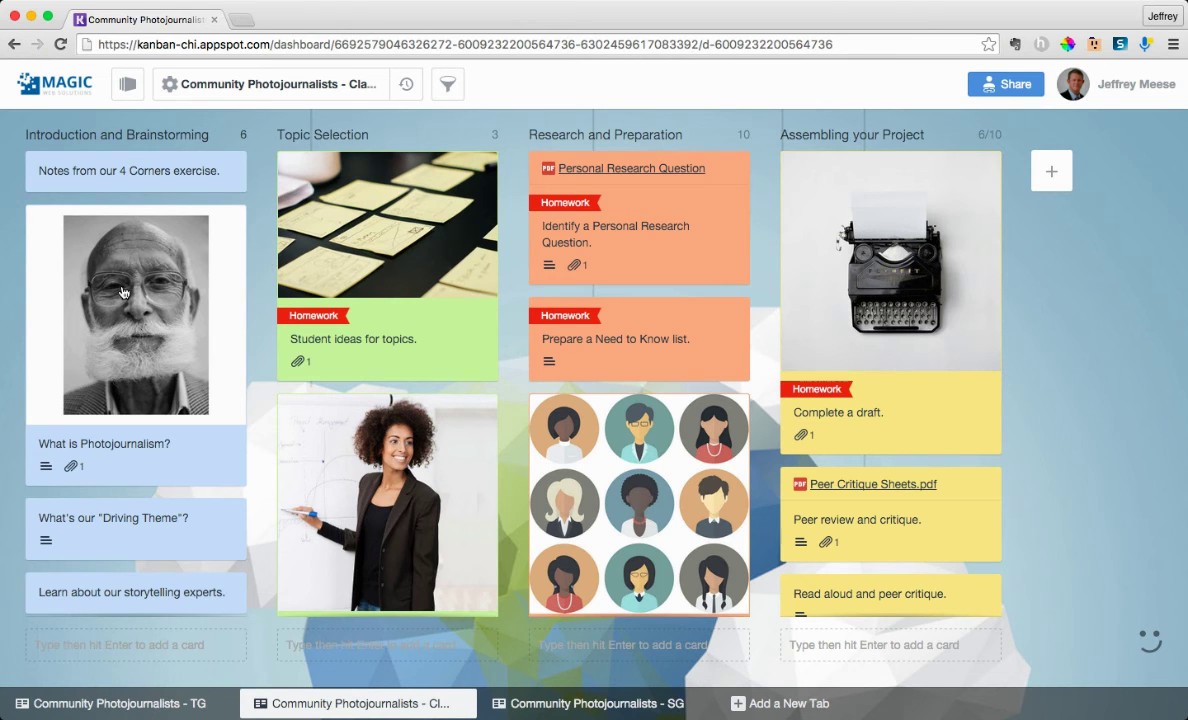
pyautogui.click(125, 171)
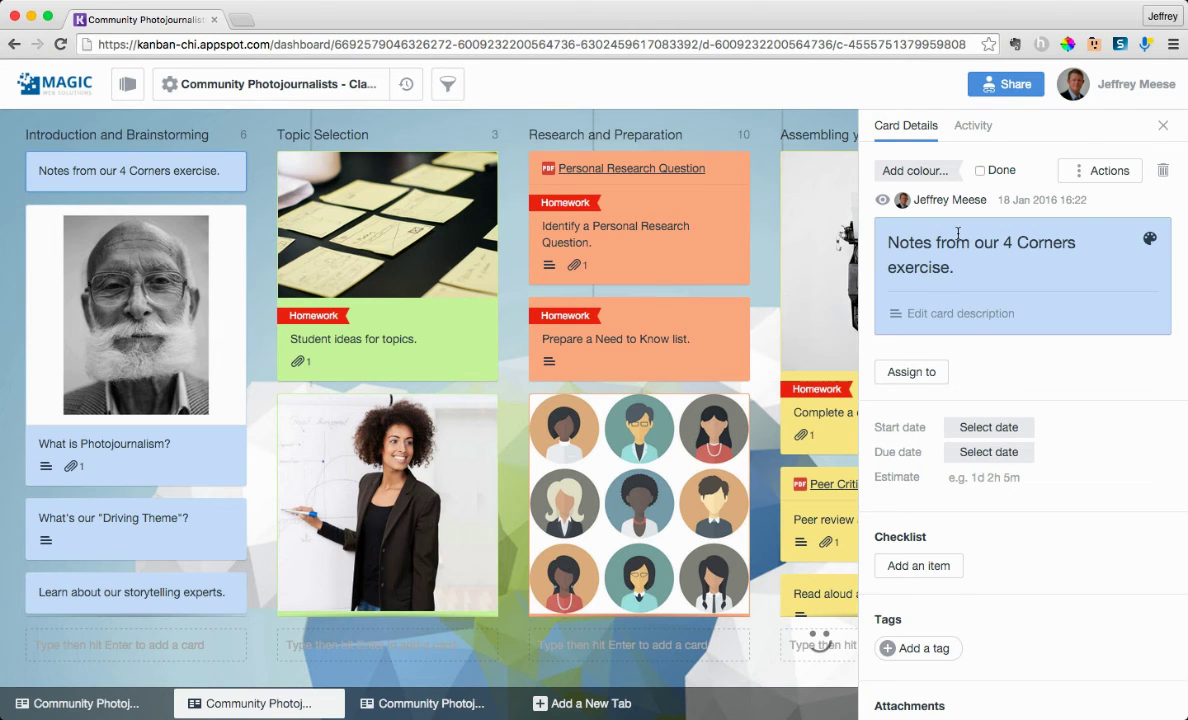
# Step: Set the card's start date to 11 March 2016
pyautogui.scroll(-3, 1039, 332)
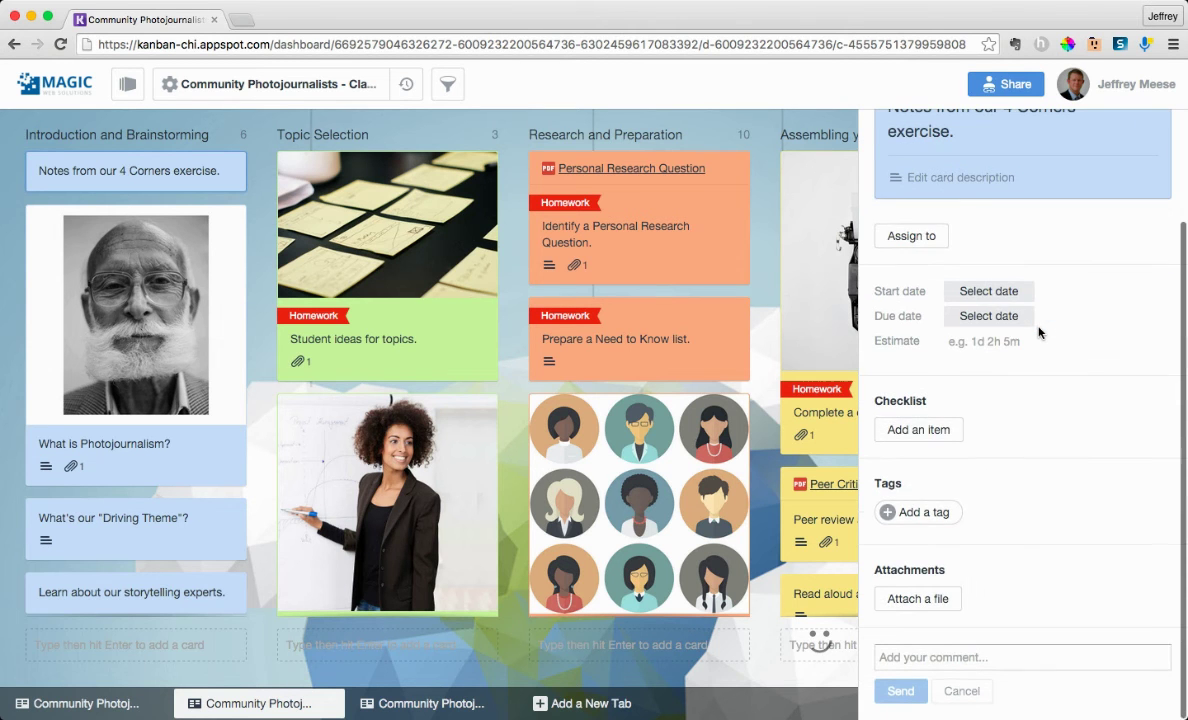
pyautogui.click(985, 291)
pyautogui.click(1123, 318)
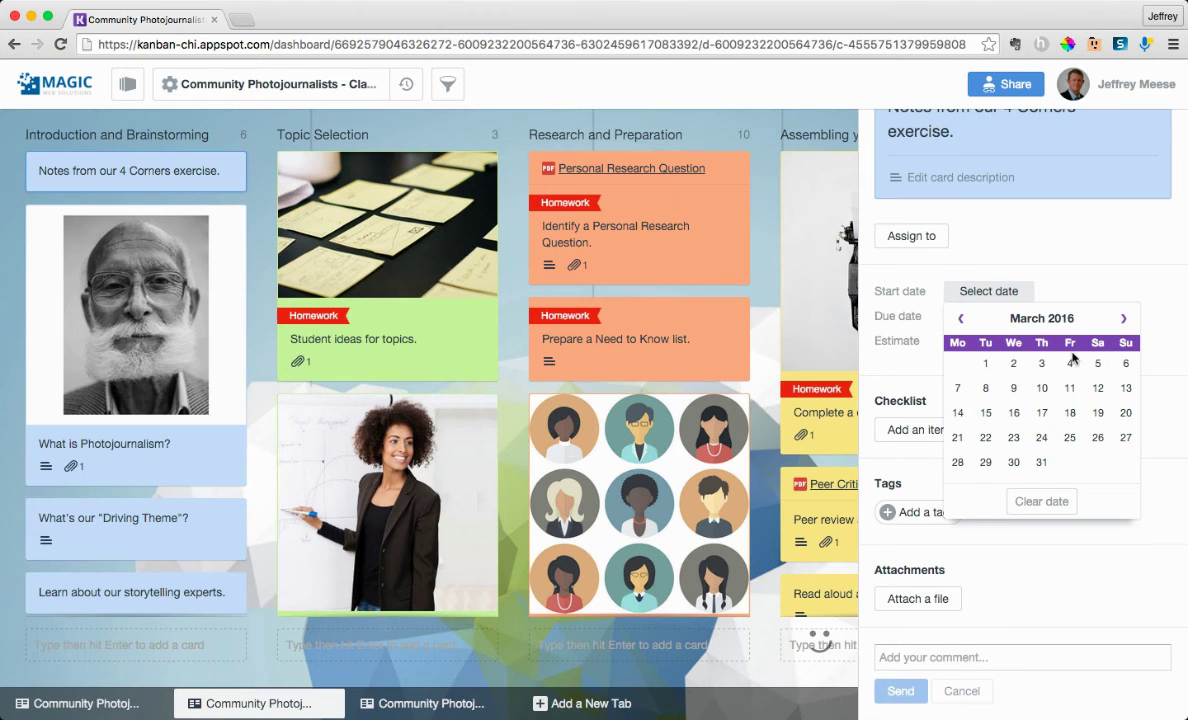
pyautogui.click(1098, 389)
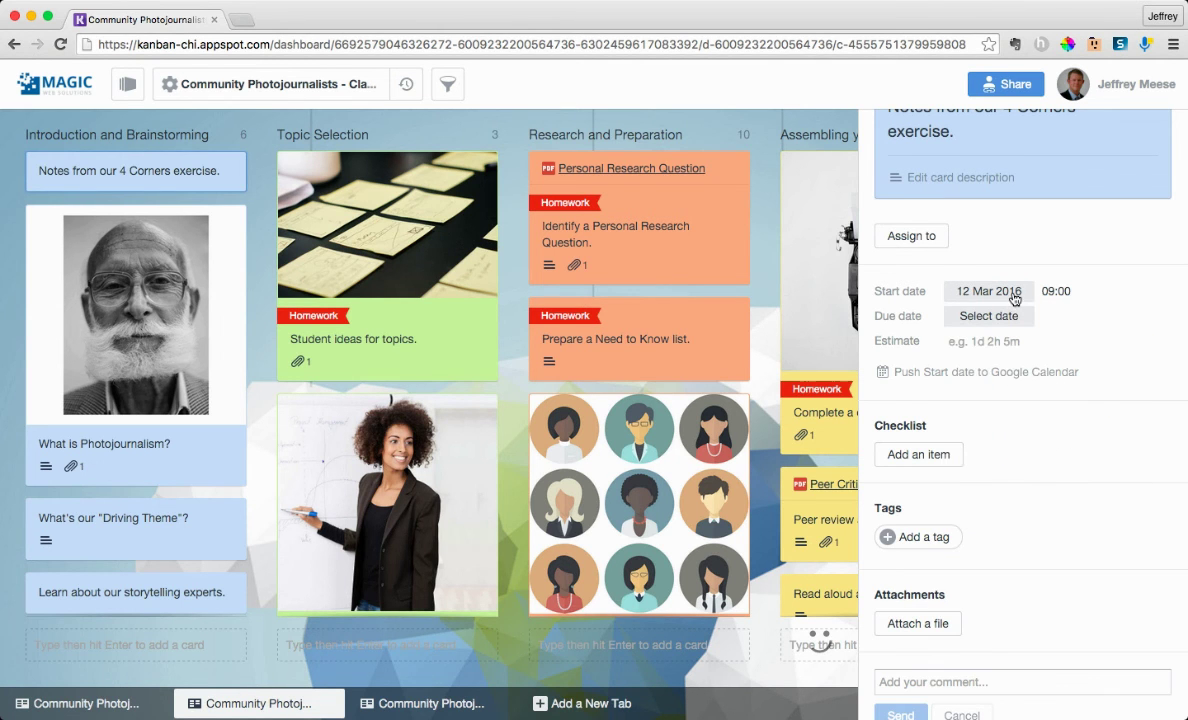
pyautogui.click(1013, 294)
pyautogui.click(1070, 389)
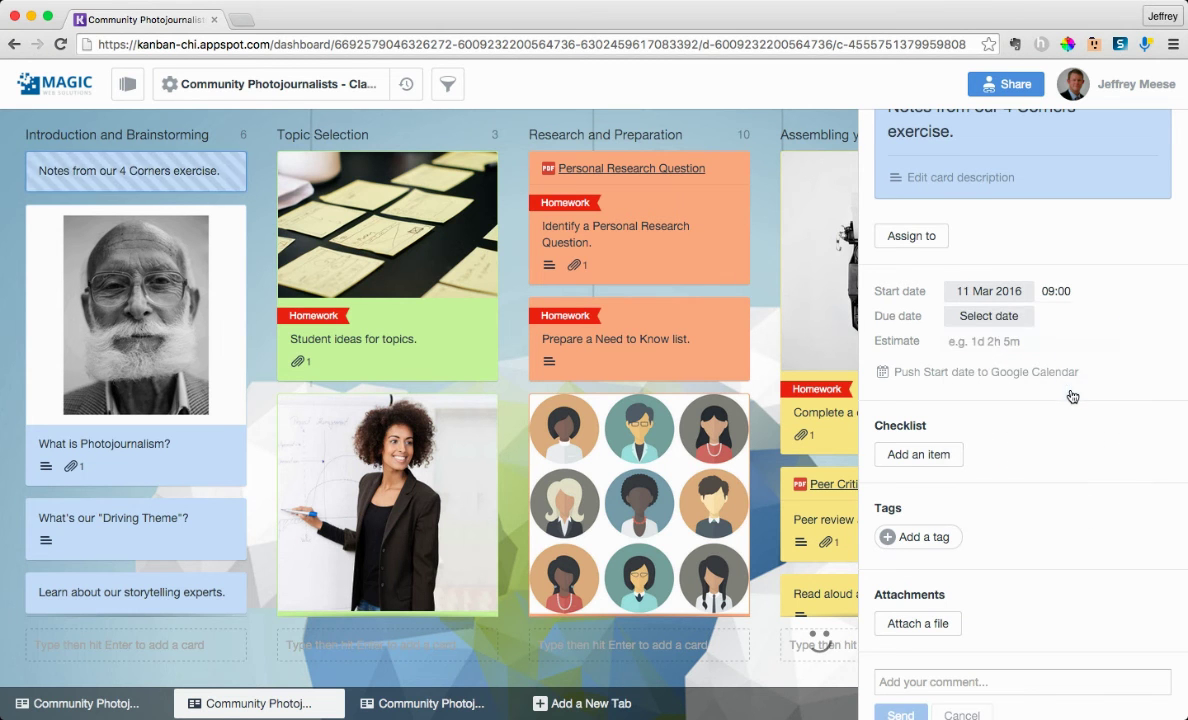
# Step: Set the card's due date to 11 March 2016
pyautogui.click(990, 317)
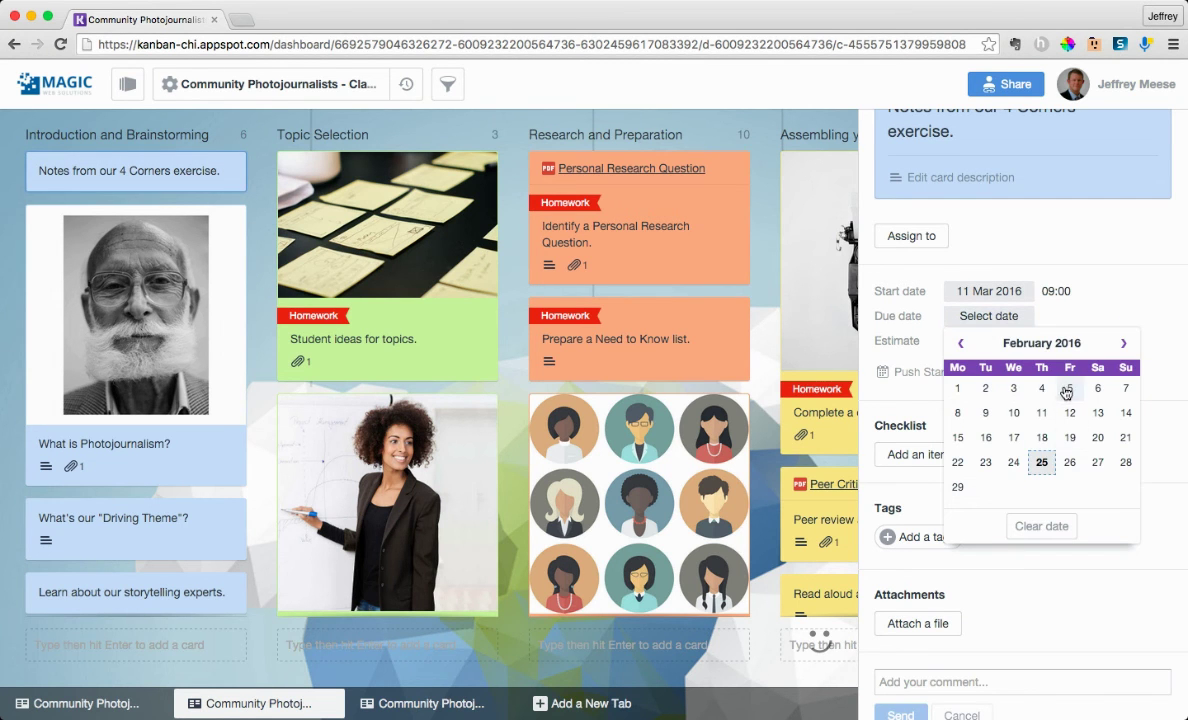
pyautogui.click(1121, 344)
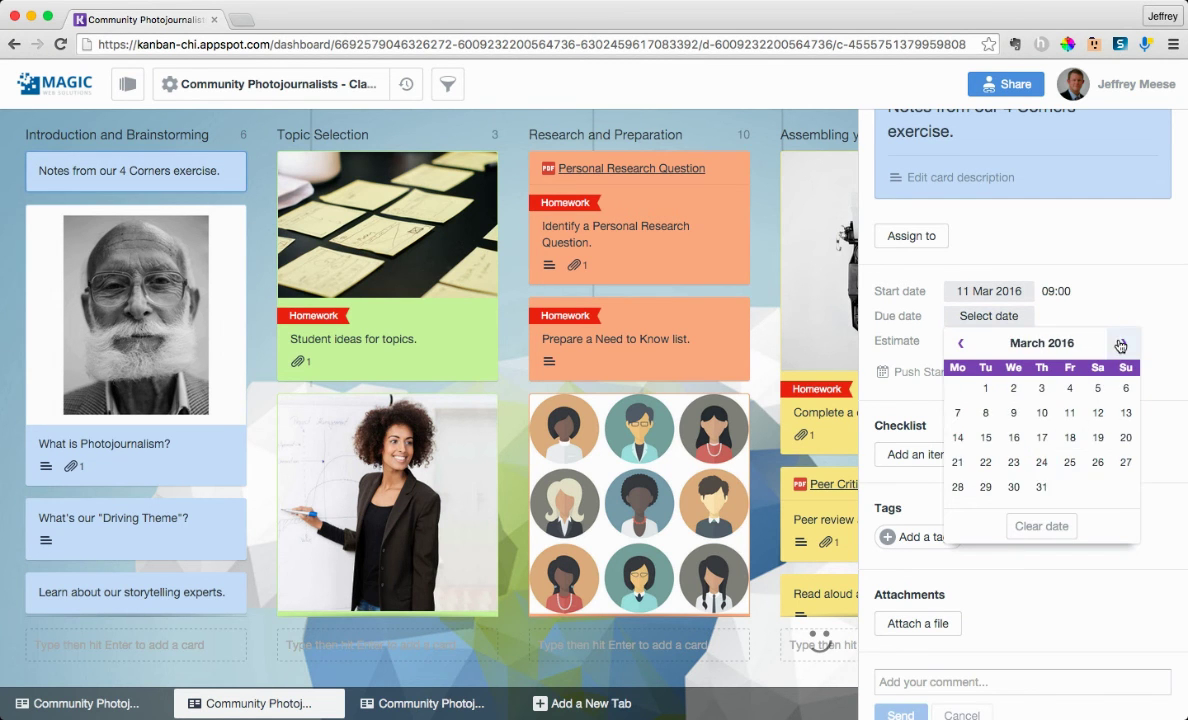
pyautogui.click(1072, 412)
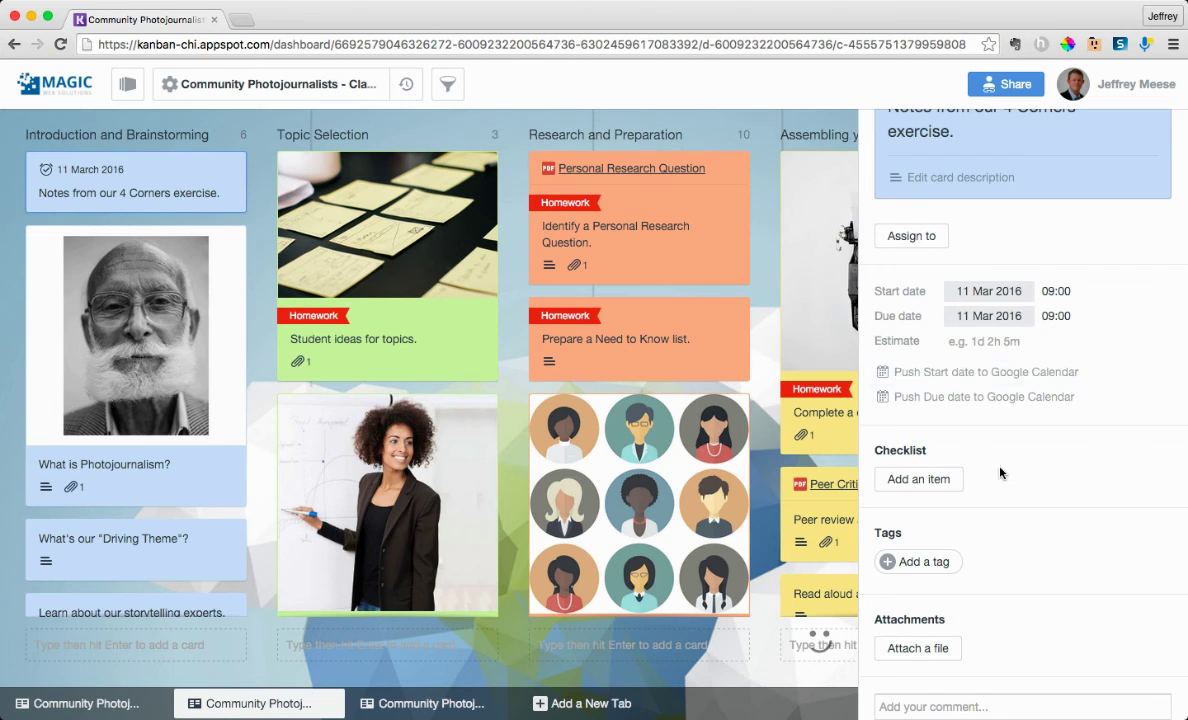
pyautogui.scroll(-2, 1000, 471)
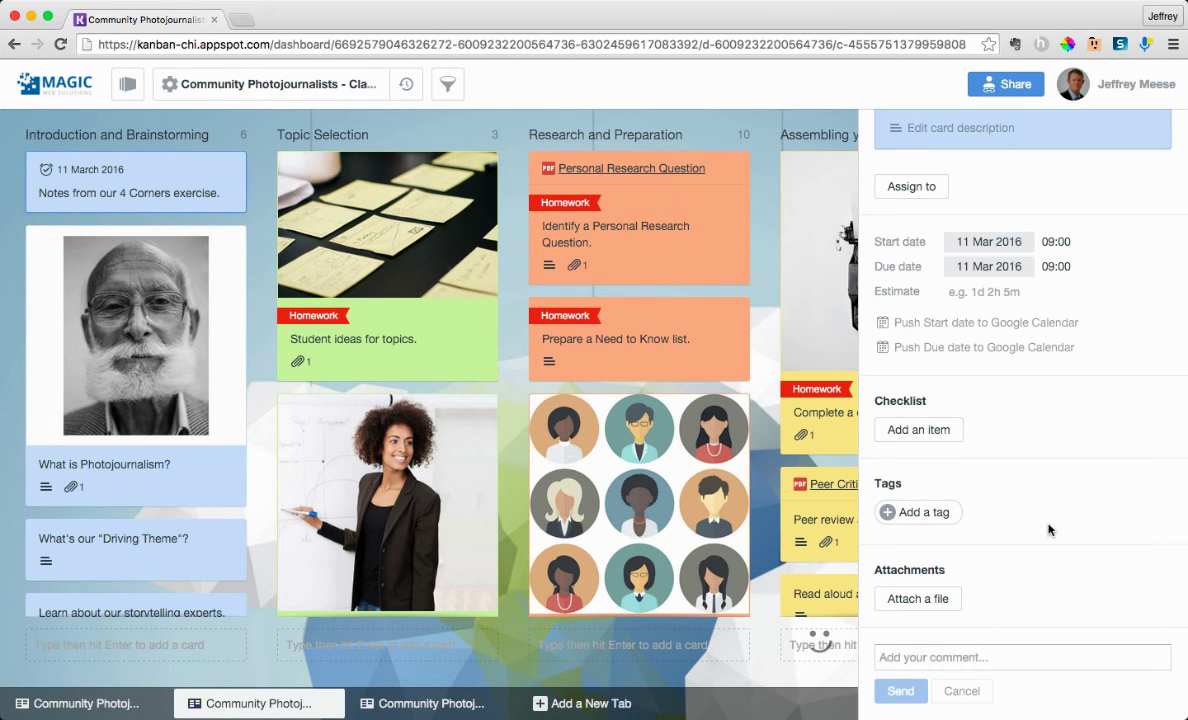
pyautogui.click(906, 599)
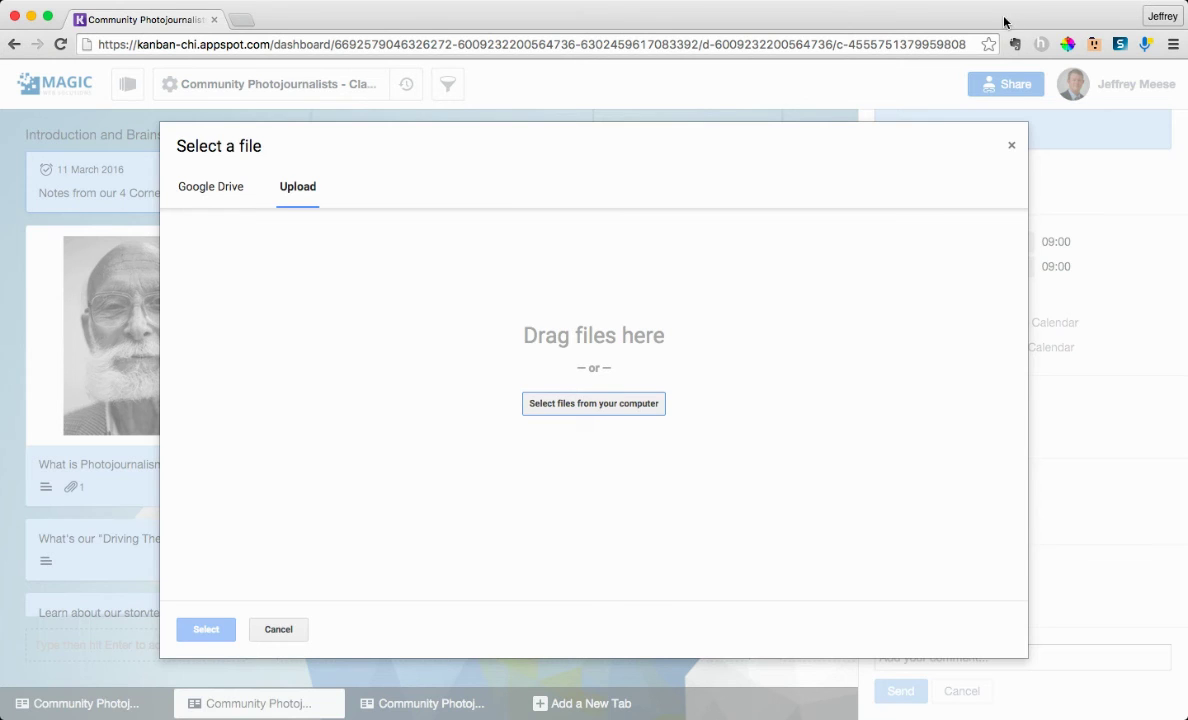
pyautogui.click(1011, 145)
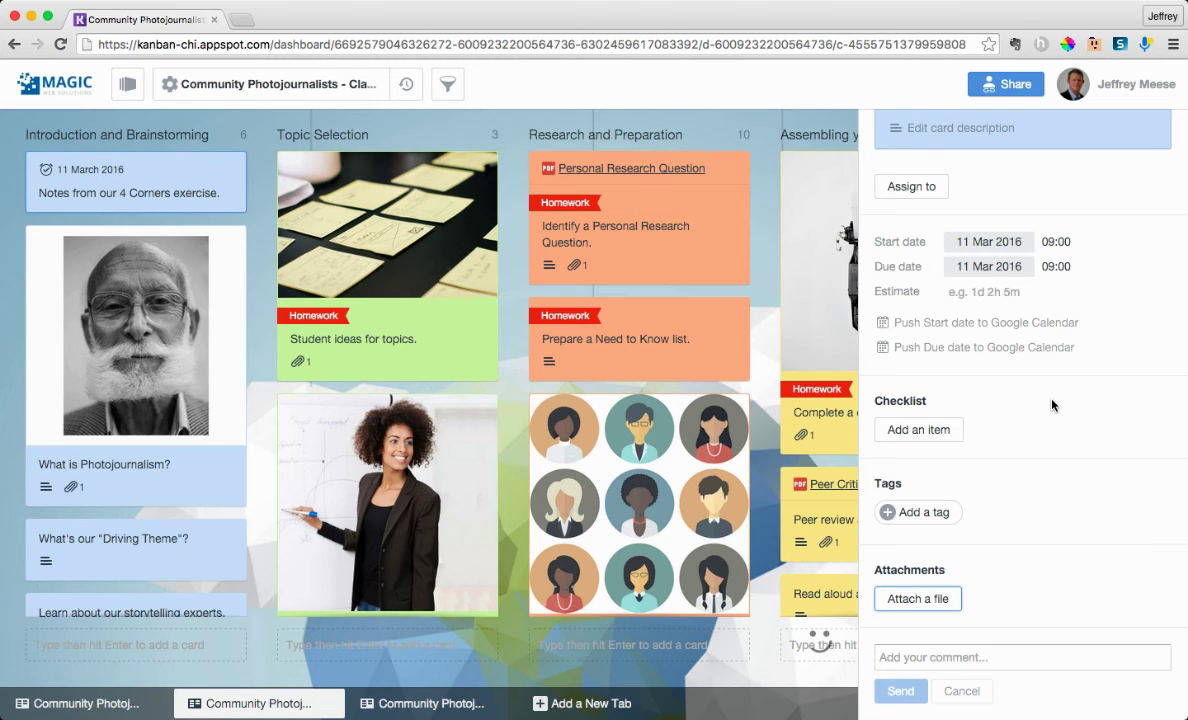
pyautogui.scroll(-1, 163, 441)
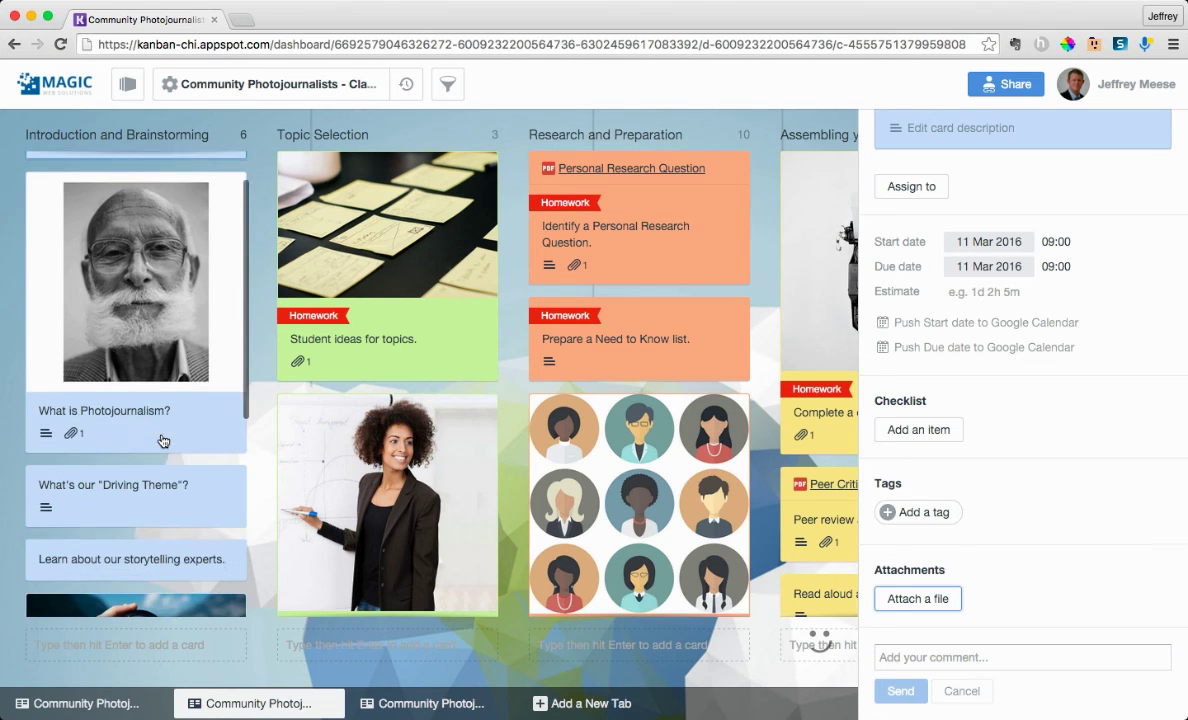
pyautogui.scroll(-6, 160, 445)
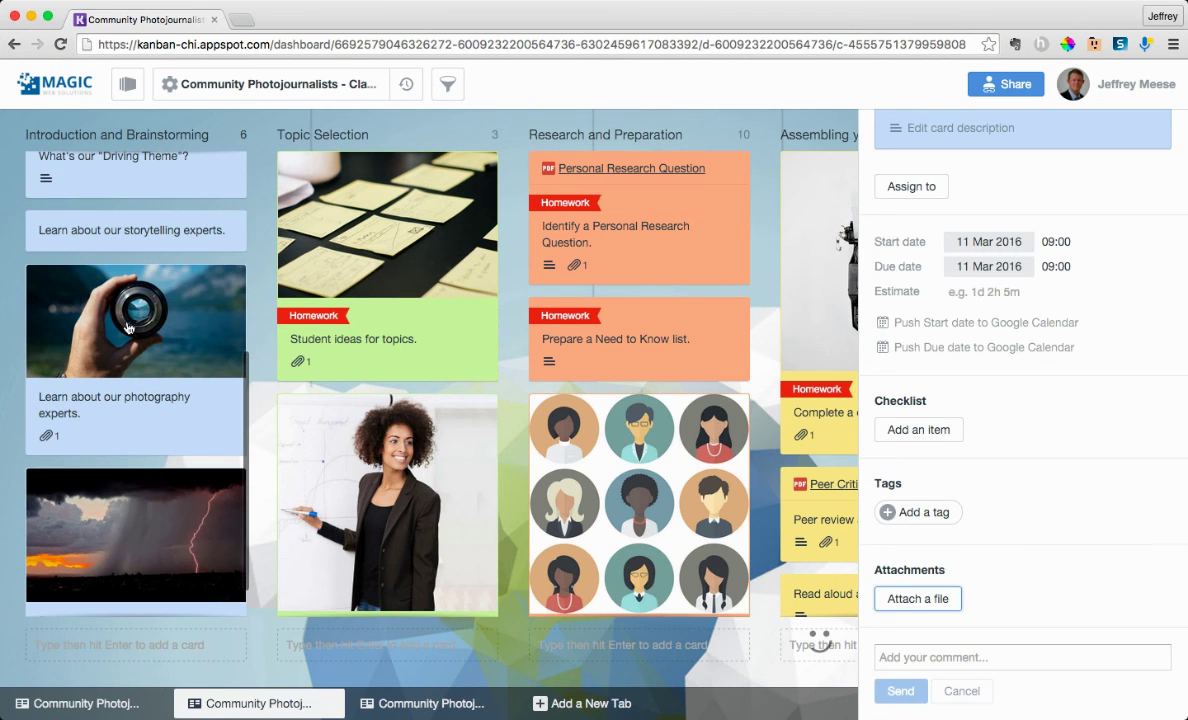
pyautogui.click(141, 229)
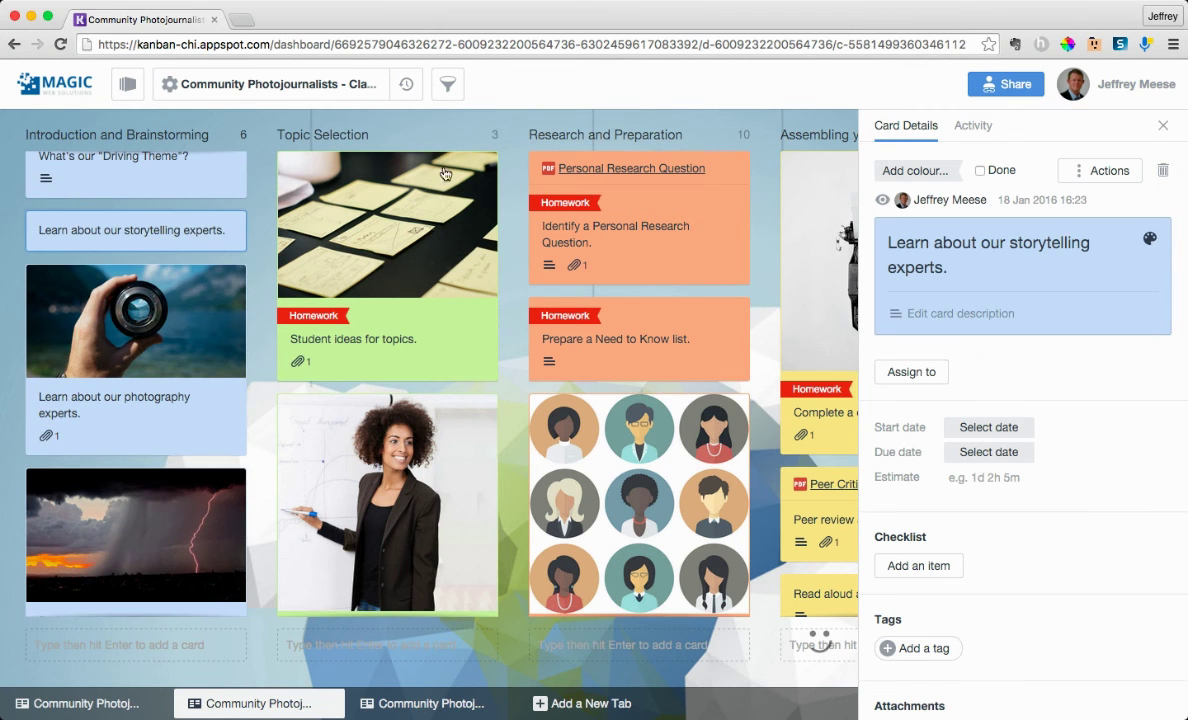
pyautogui.click(1010, 318)
pyautogui.write('Ale')
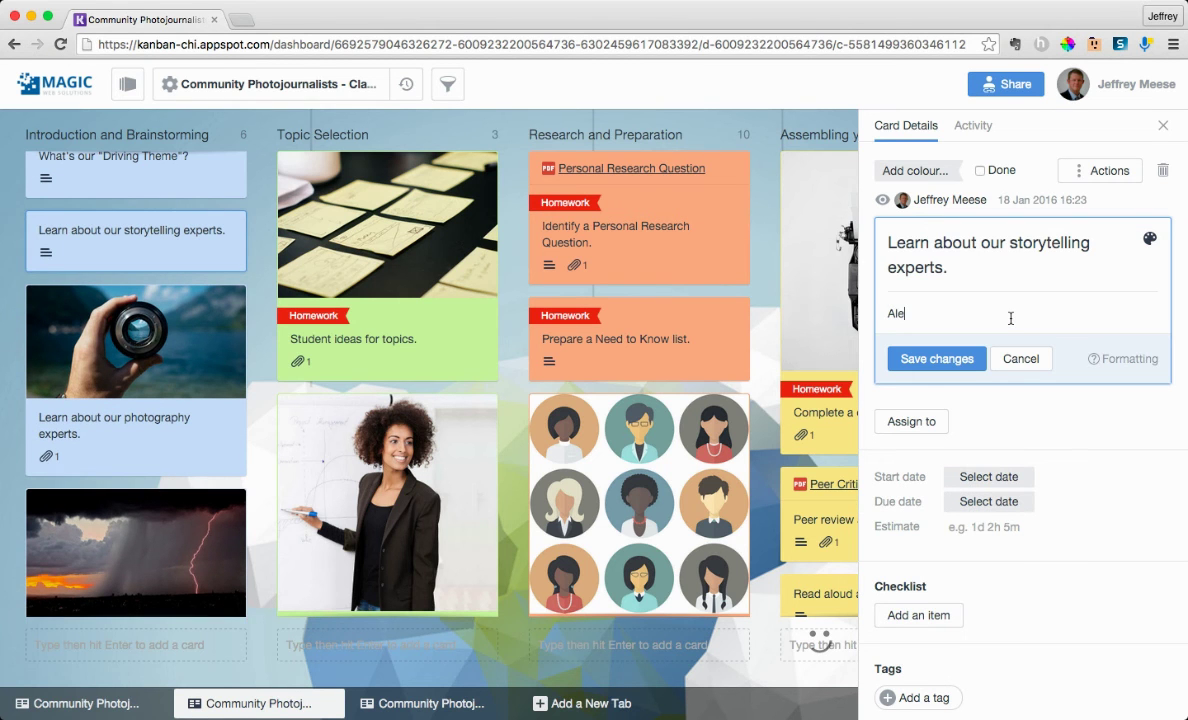
pyautogui.write('x Blumberg is the ')
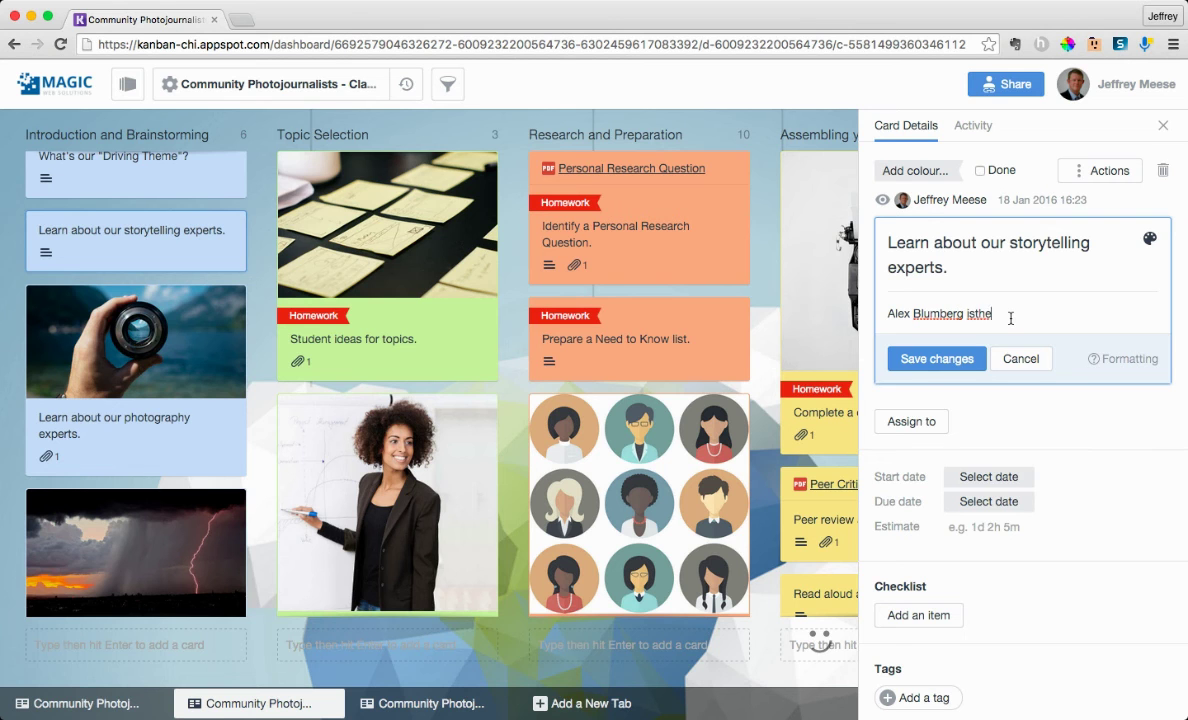
pyautogui.write('food')
pyautogui.write('er of Gim')
pyautogui.write('let m')
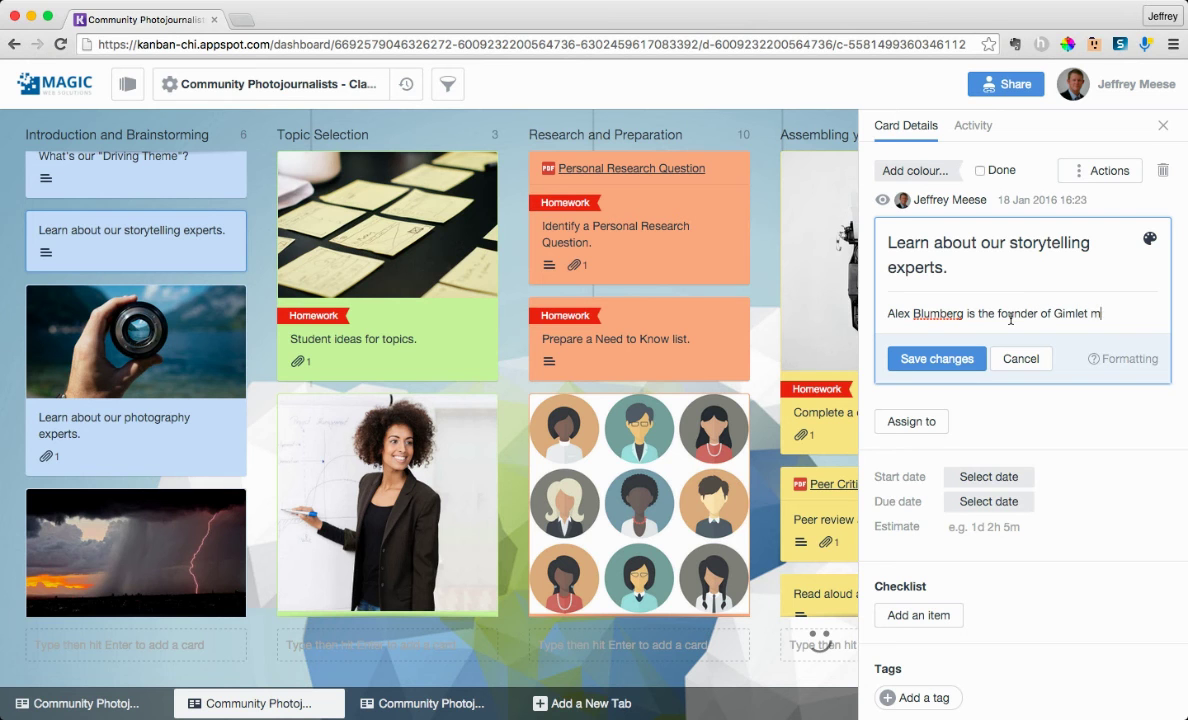
pyautogui.write('edia and formerl y')
pyautogui.press('BackSpace')
pyautogui.press('BackSpace')
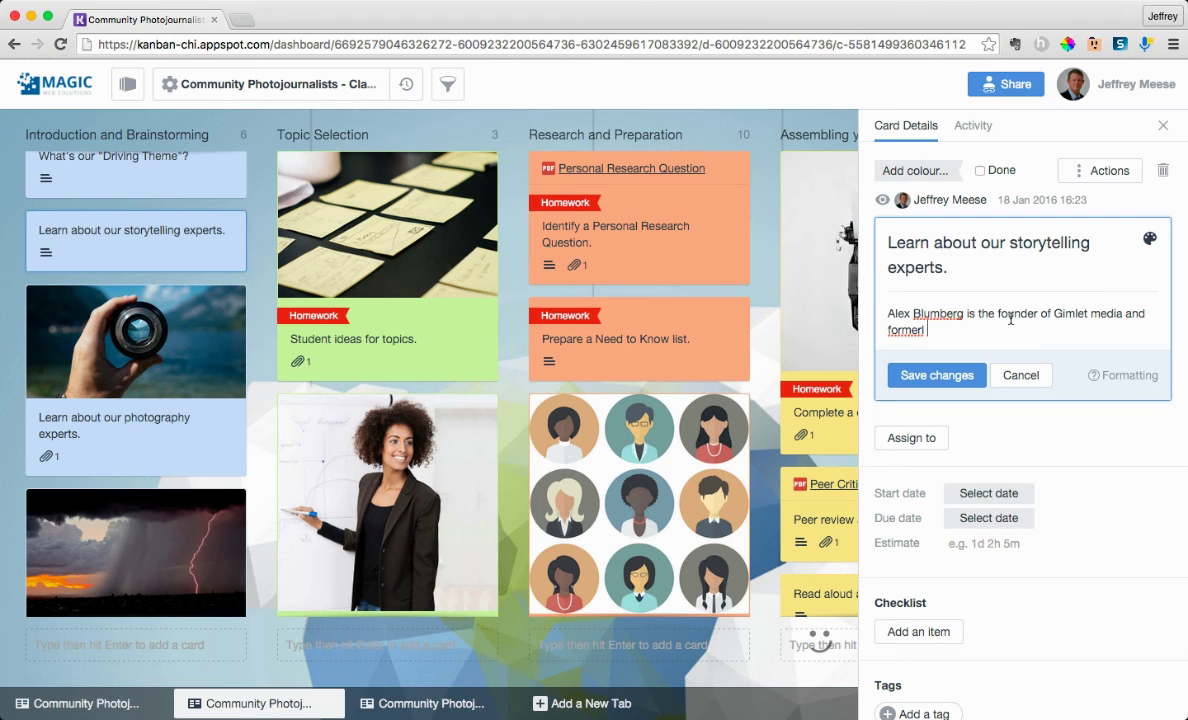
pyautogui.write('y of This American L')
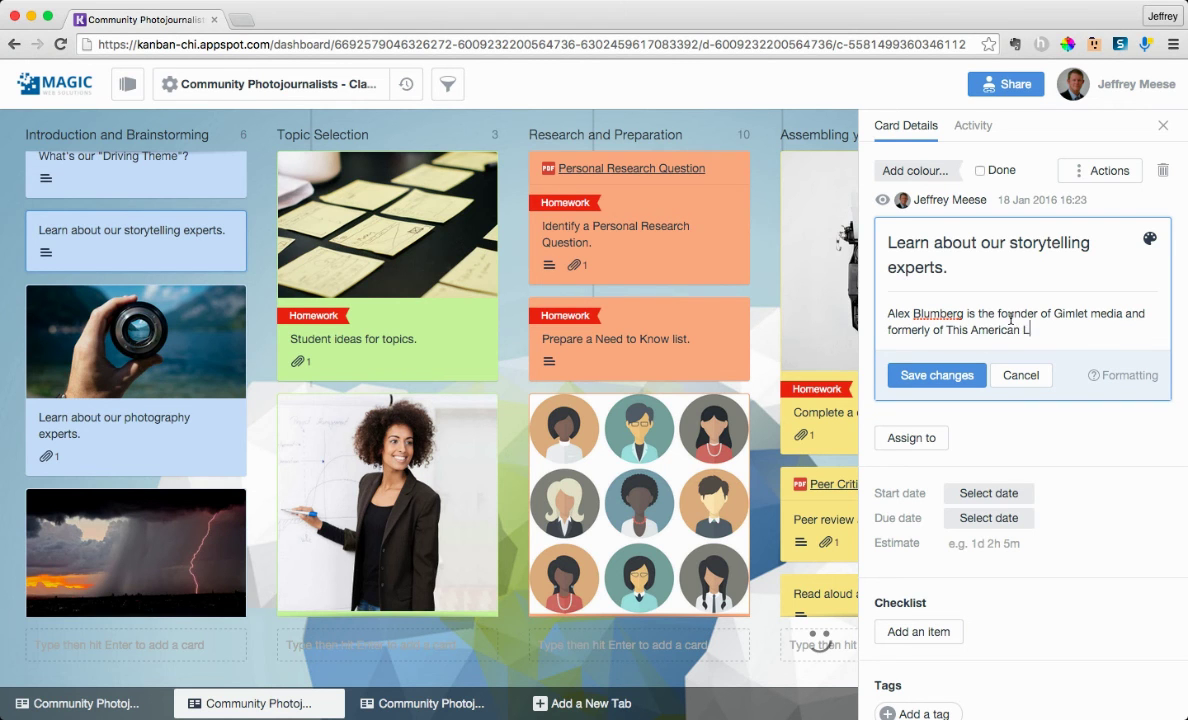
pyautogui.write('ife you can ler')
pyautogui.press('BackSpace')
pyautogui.write('arn more ')
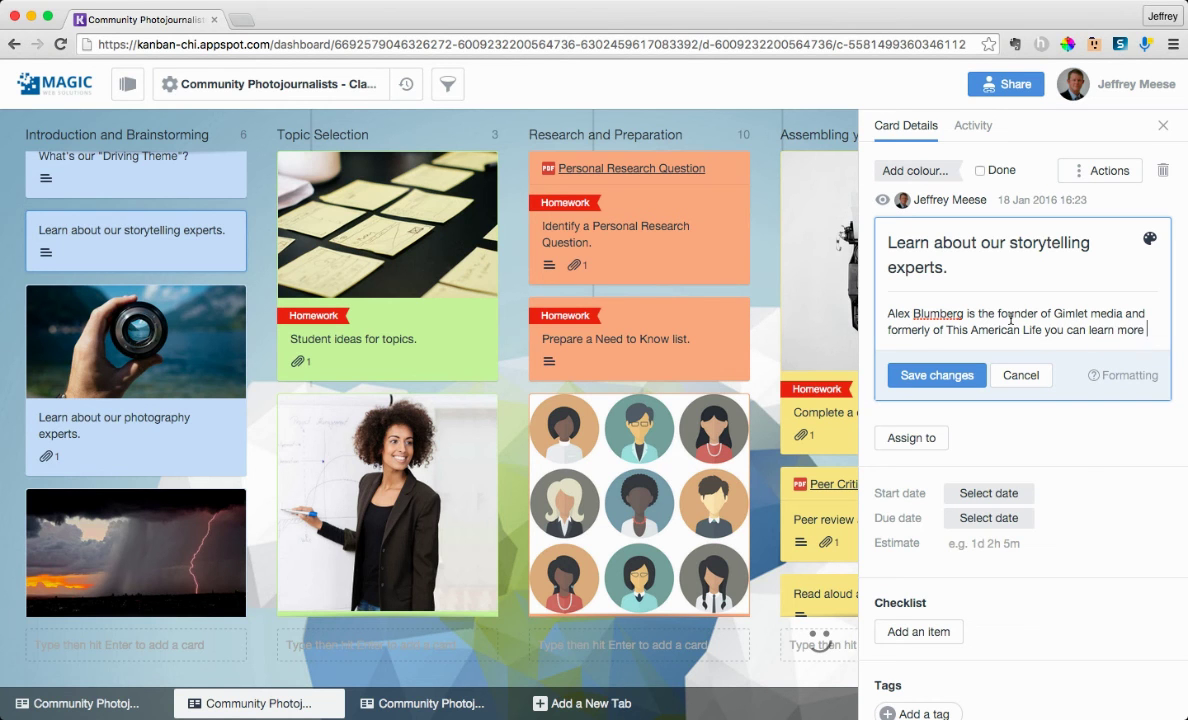
pyautogui.write('at www.')
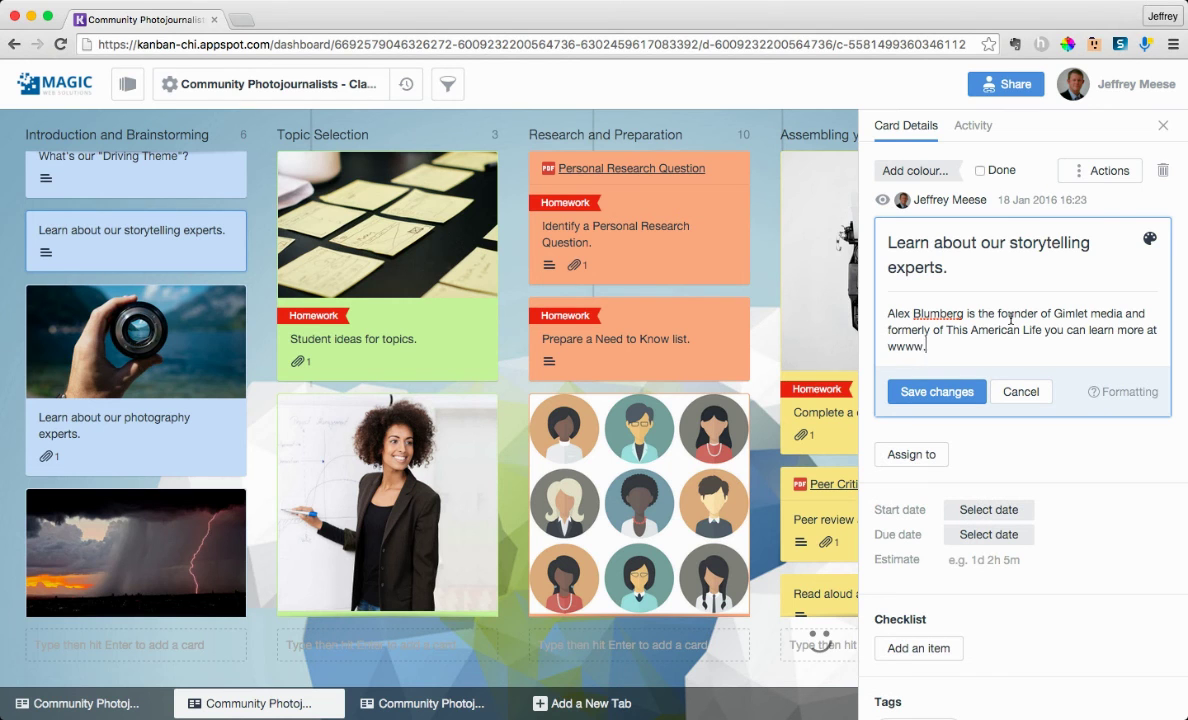
pyautogui.write('gimletmedia.com.')
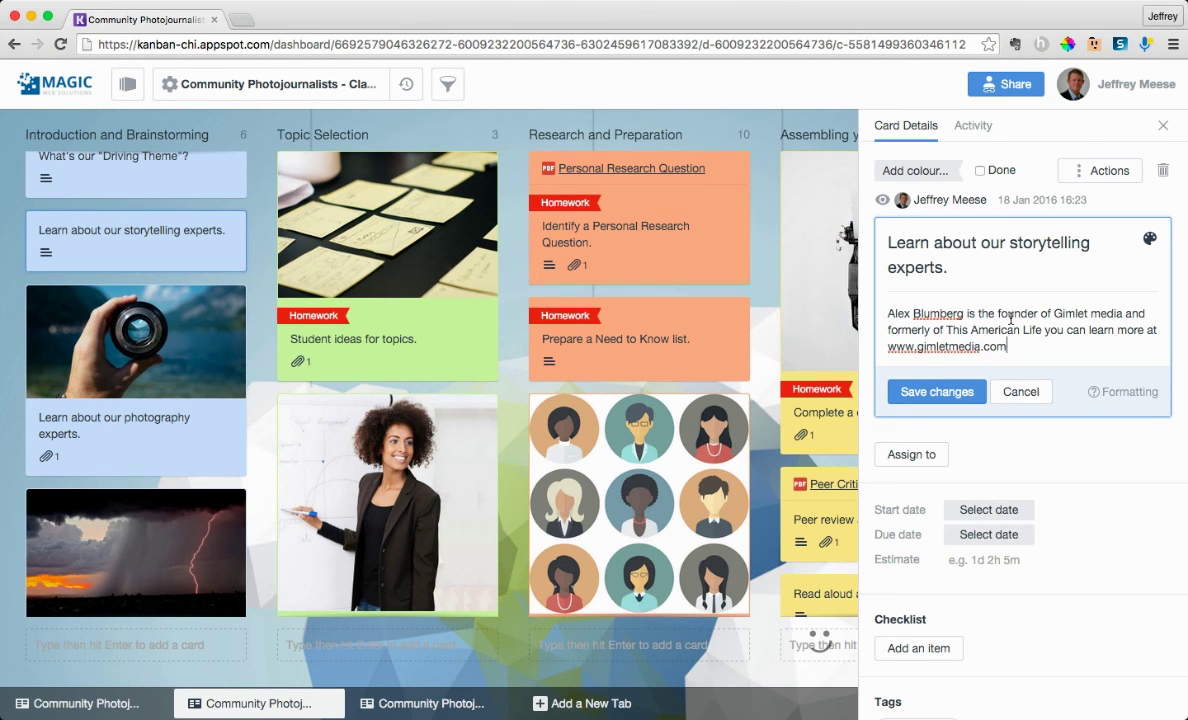
pyautogui.click(940, 391)
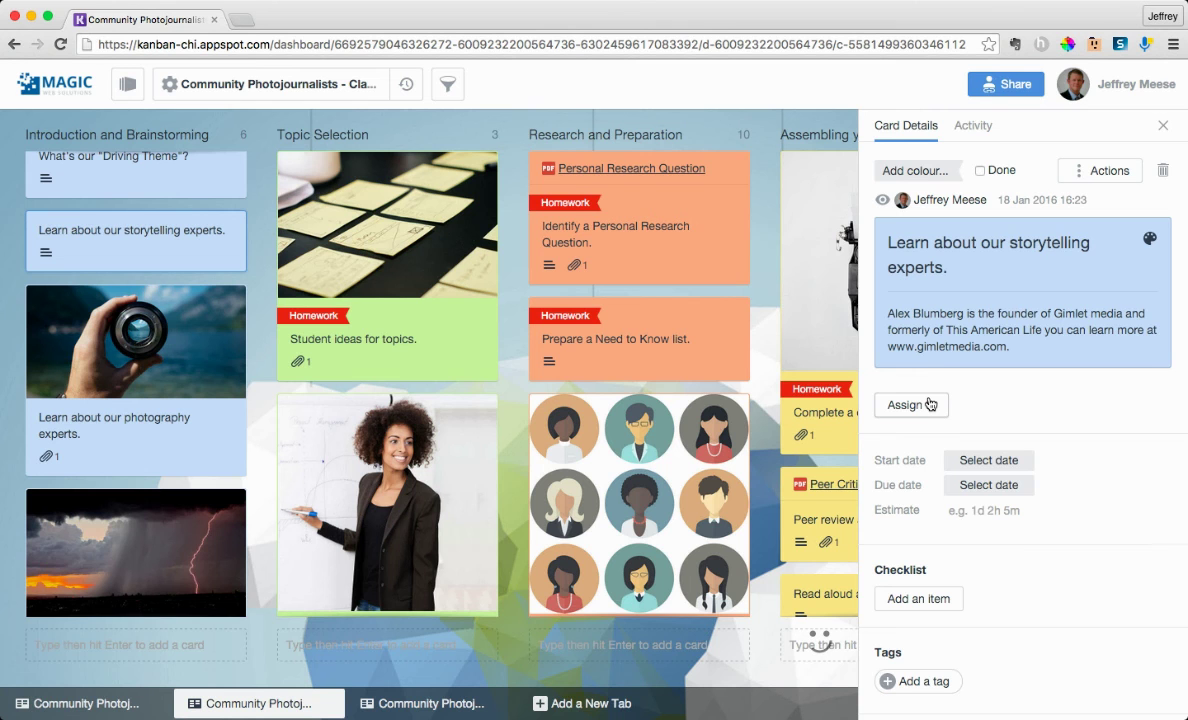
# Step: Open the 'Student ideas for topics.' card and keep its Homework colour tag
pyautogui.click(308, 315)
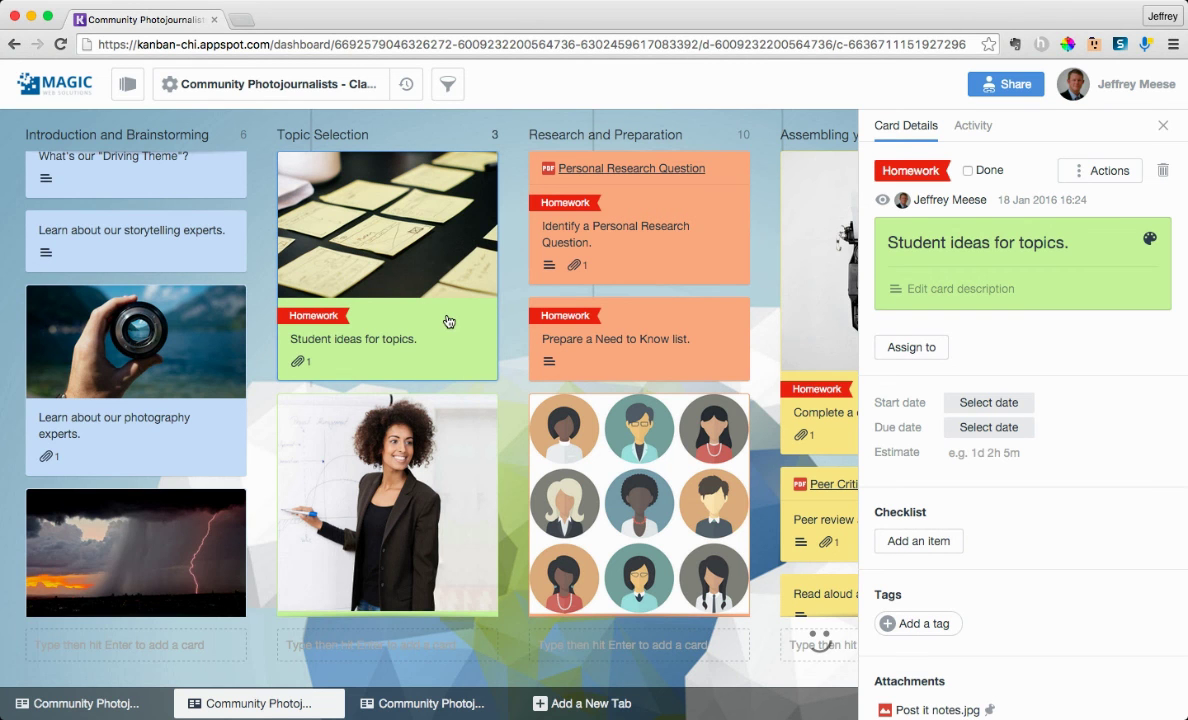
pyautogui.click(905, 171)
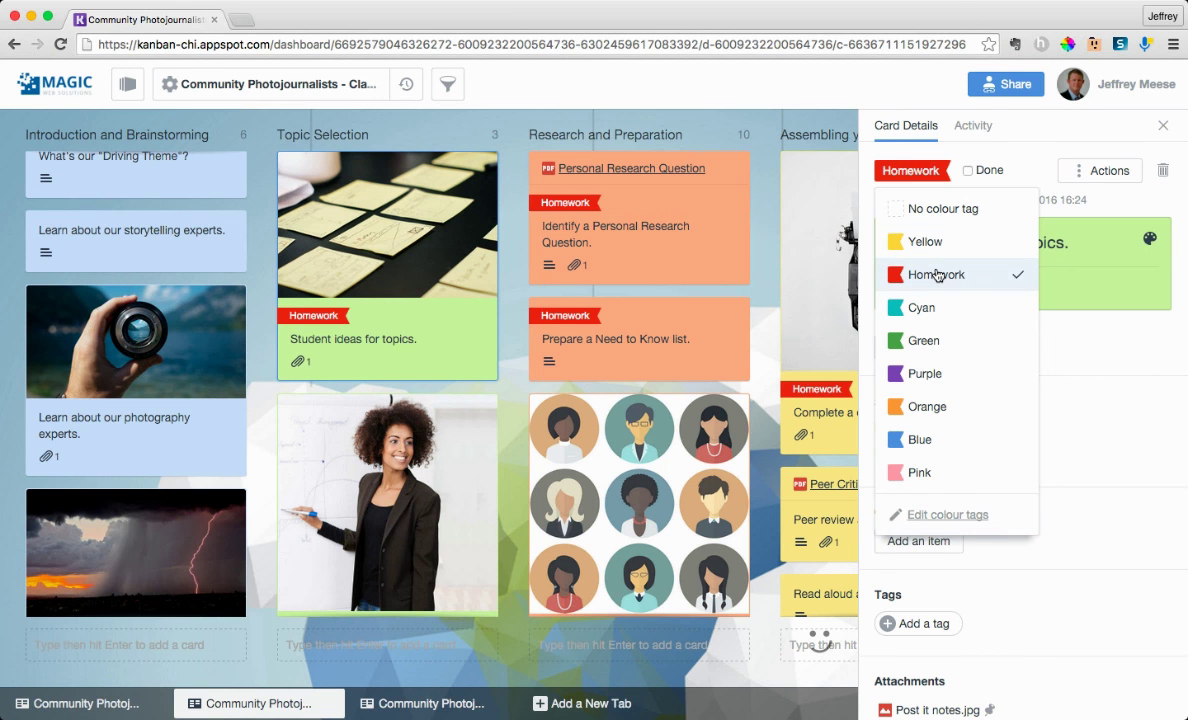
pyautogui.click(1111, 352)
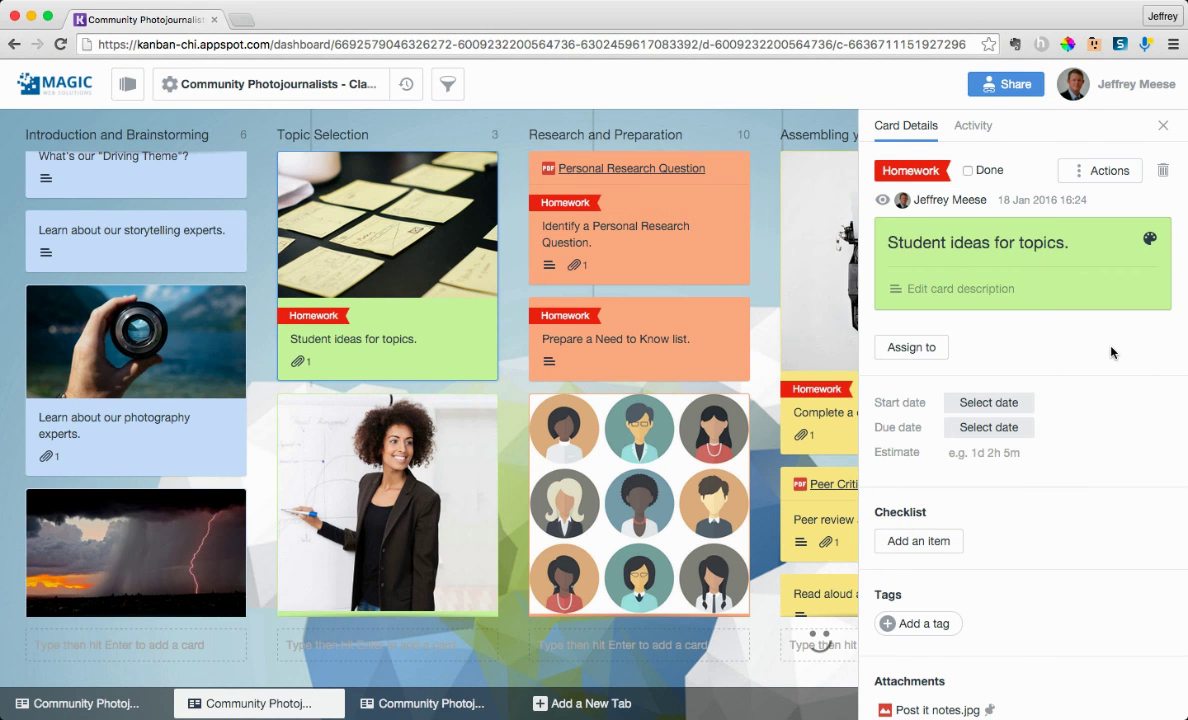
# Step: Give the card a due date of 23 March 2016, leaving the start date empty
pyautogui.click(989, 404)
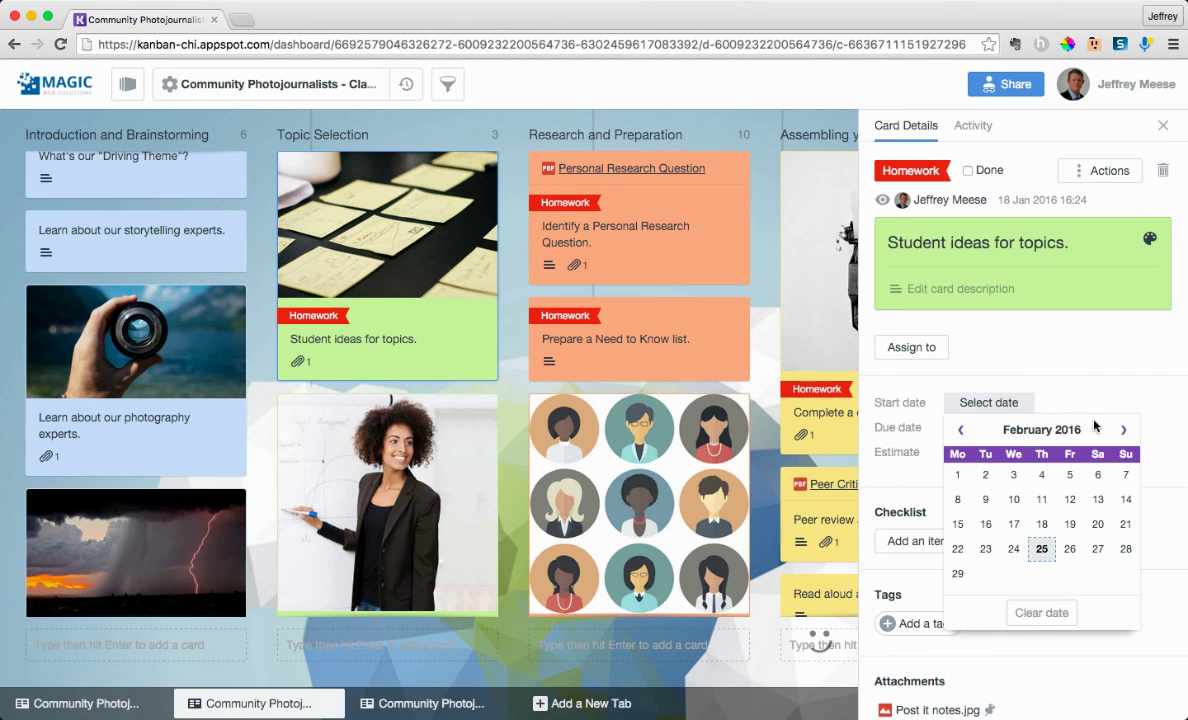
pyautogui.click(1122, 431)
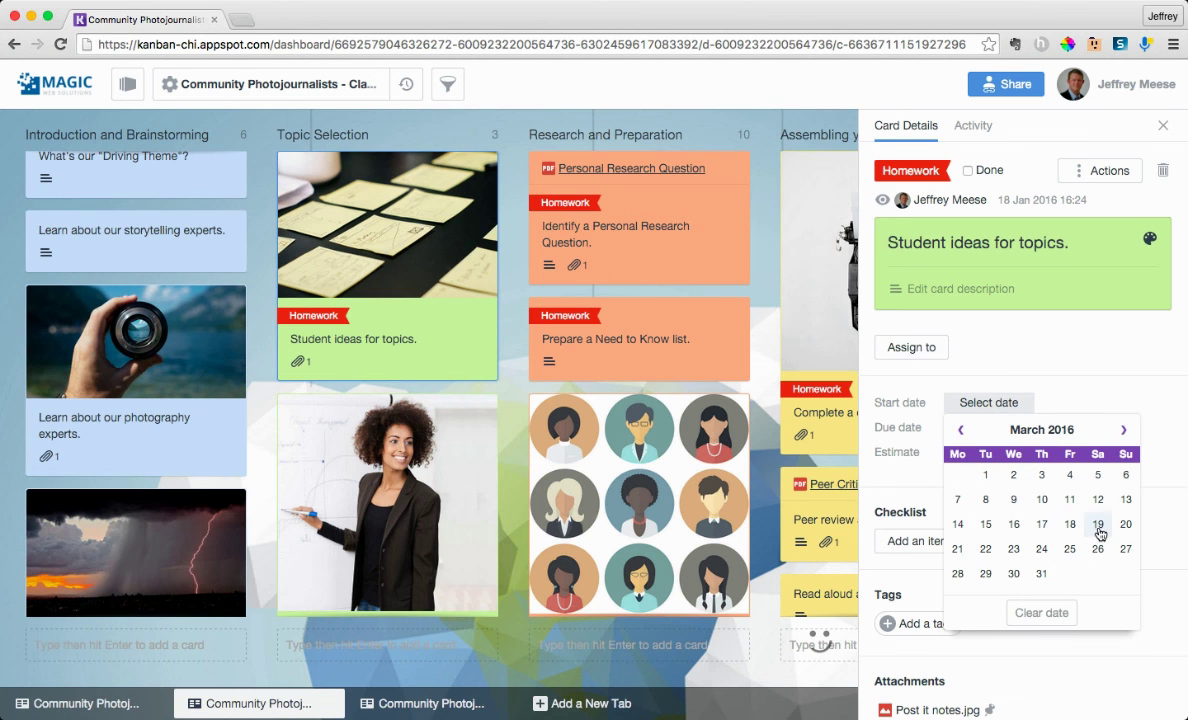
pyautogui.click(1090, 366)
pyautogui.click(989, 427)
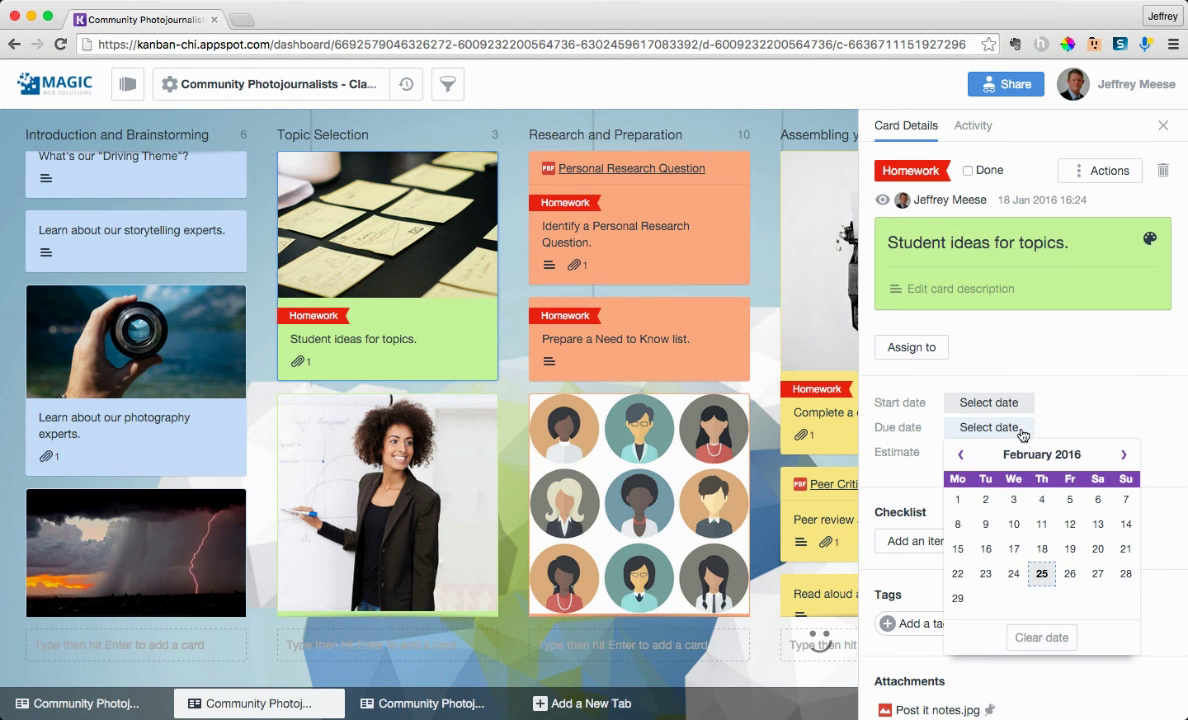
pyautogui.click(1124, 455)
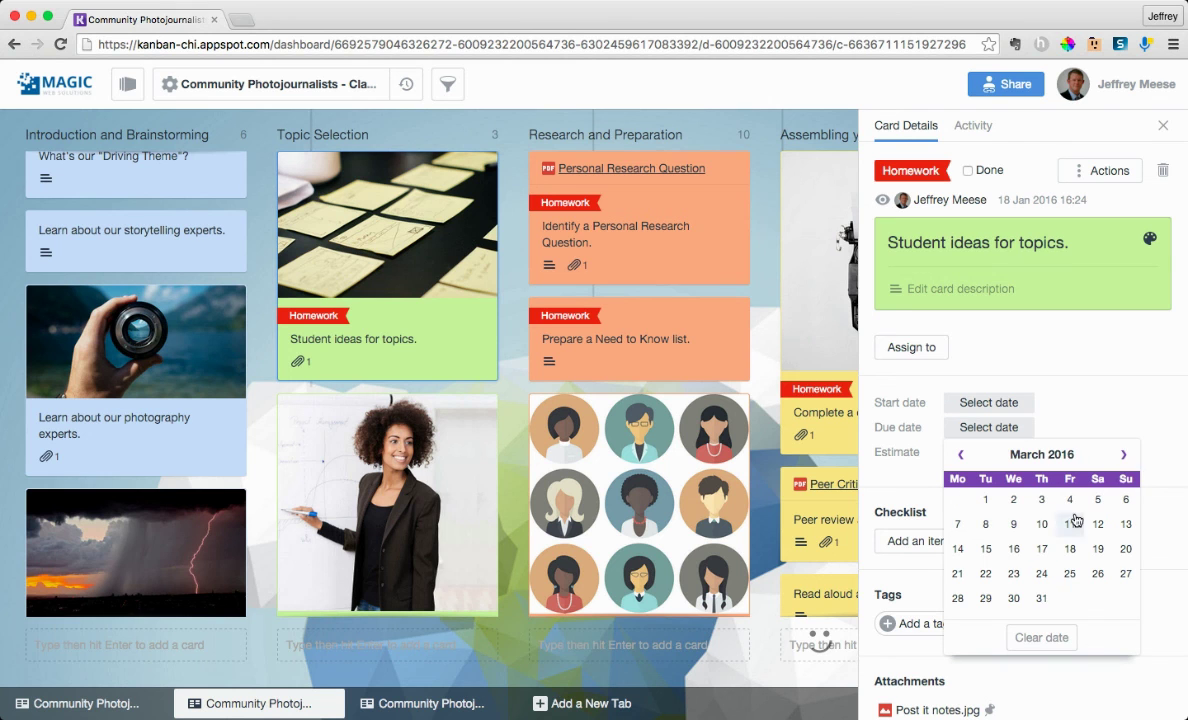
pyautogui.click(1011, 572)
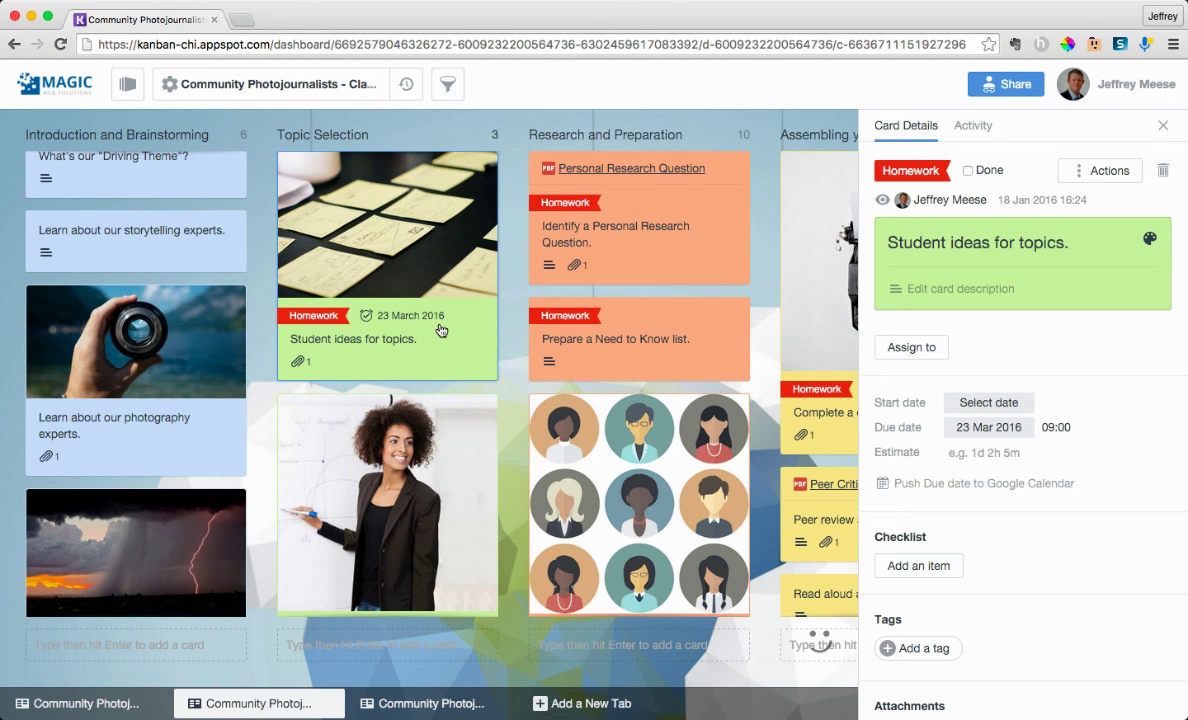
pyautogui.scroll(-3, 390, 323)
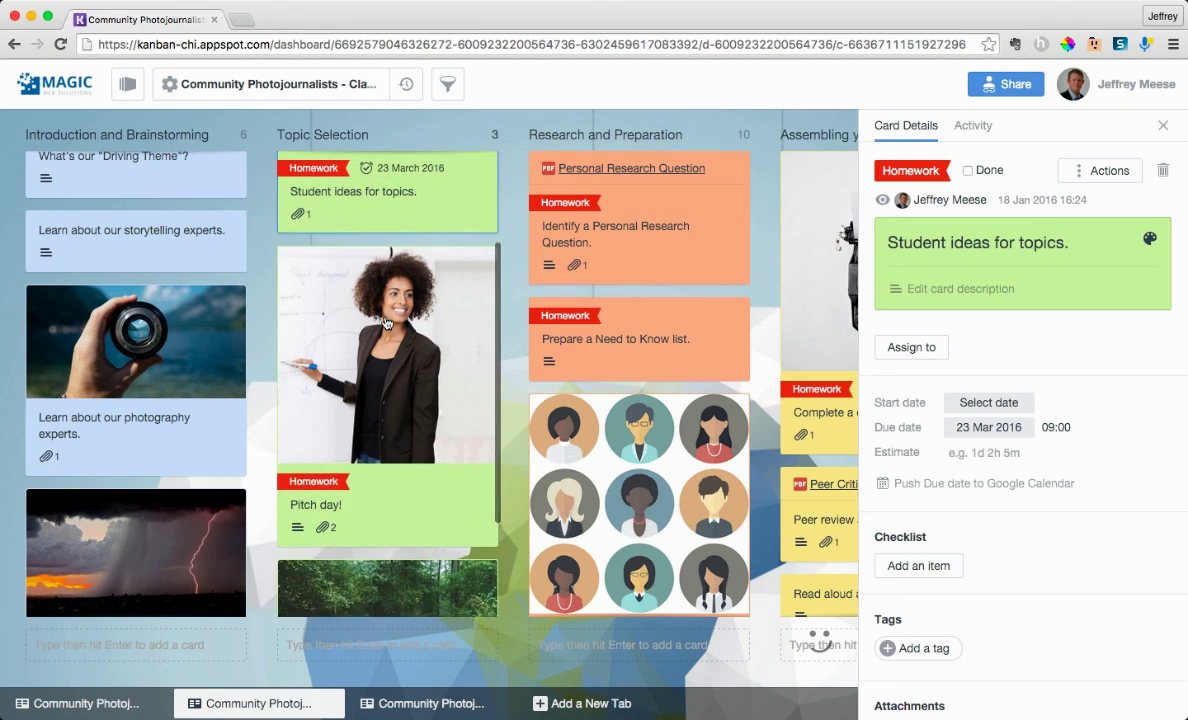
pyautogui.scroll(3, 388, 323)
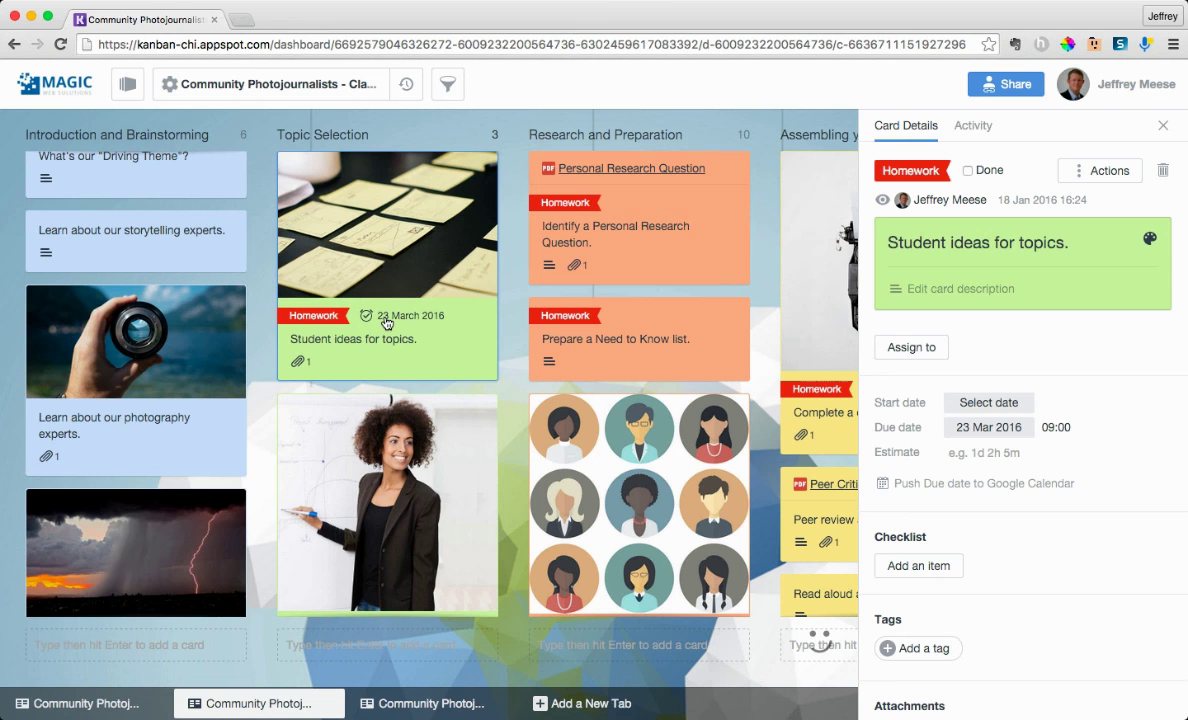
pyautogui.scroll(-3, 386, 323)
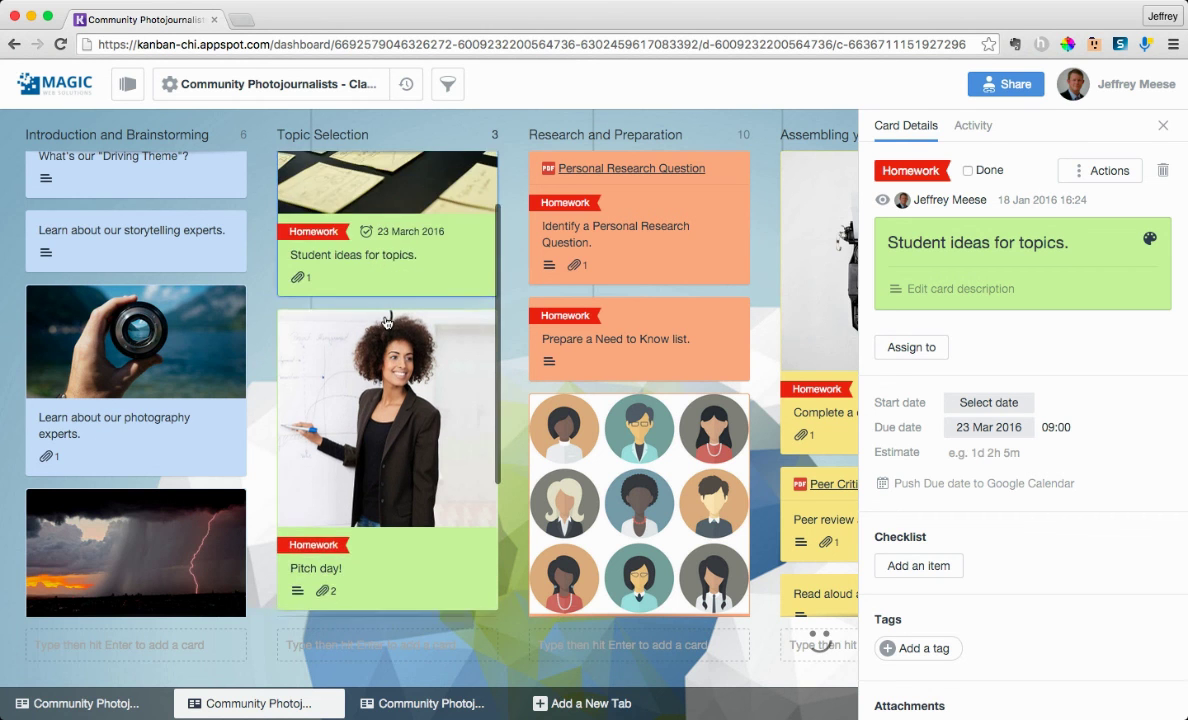
# Step: Close the current card and open the 'What can I learn before I interview someone?' card
pyautogui.click(1162, 126)
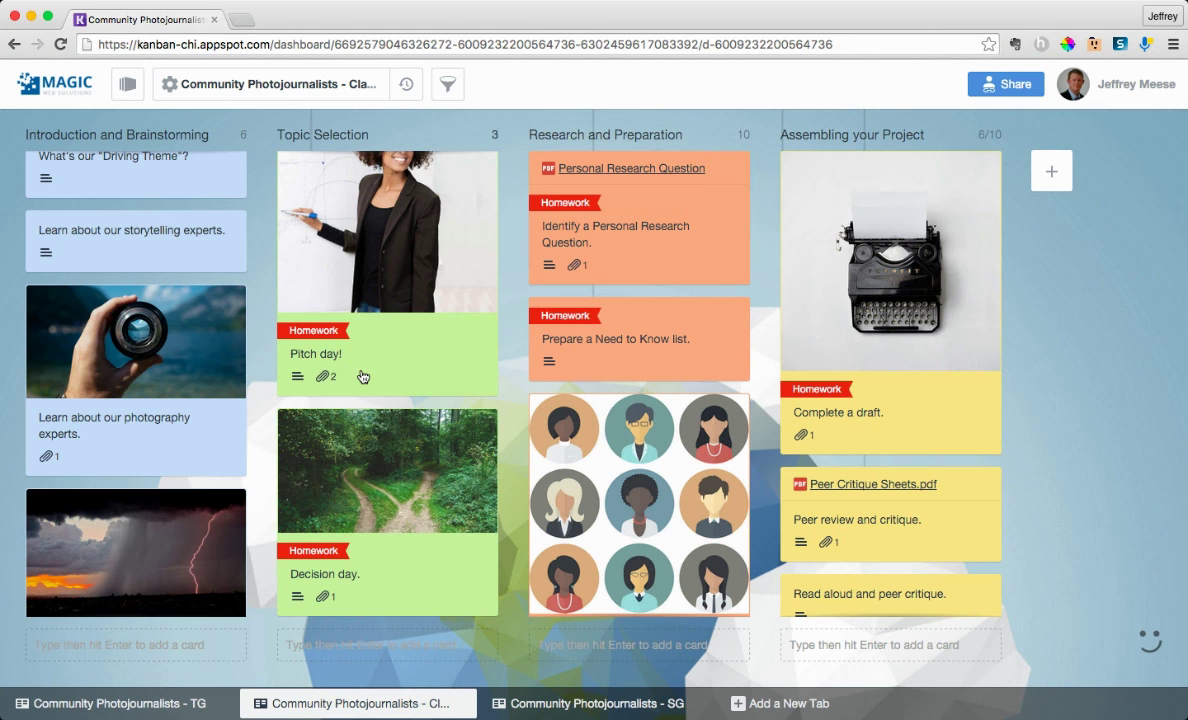
pyautogui.scroll(3, 363, 376)
pyautogui.scroll(-3, 363, 376)
pyautogui.scroll(3, 368, 396)
pyautogui.scroll(-1, 174, 400)
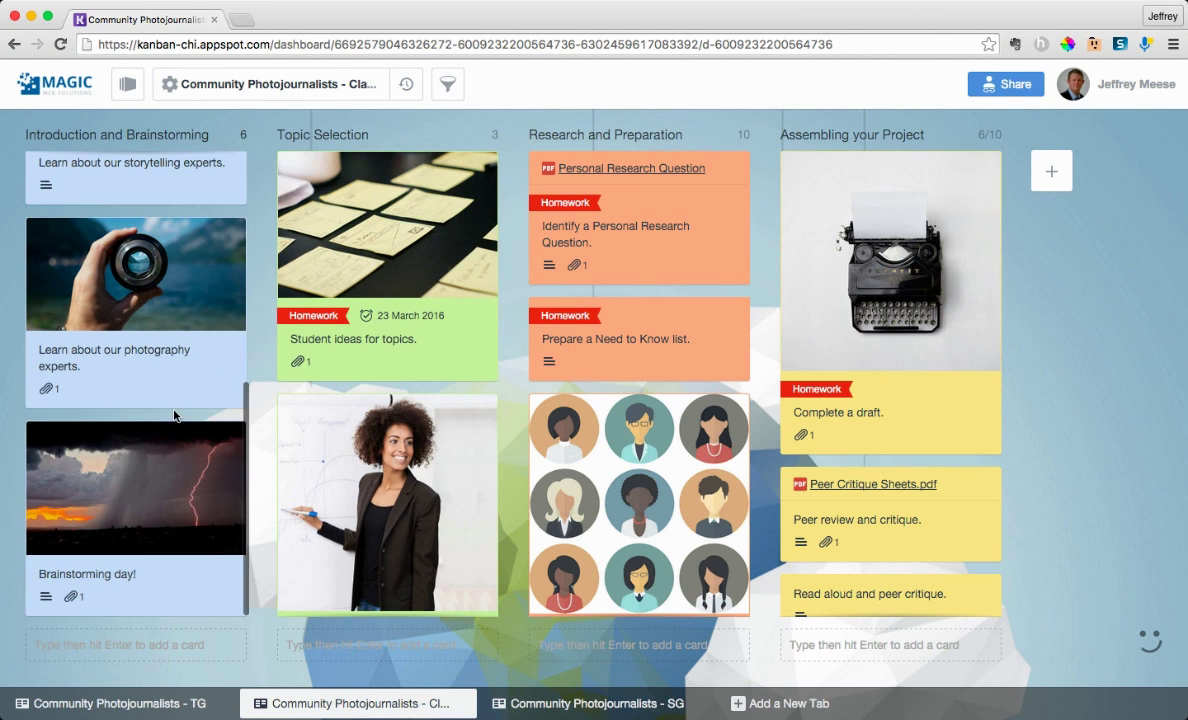
pyautogui.scroll(-1, 615, 296)
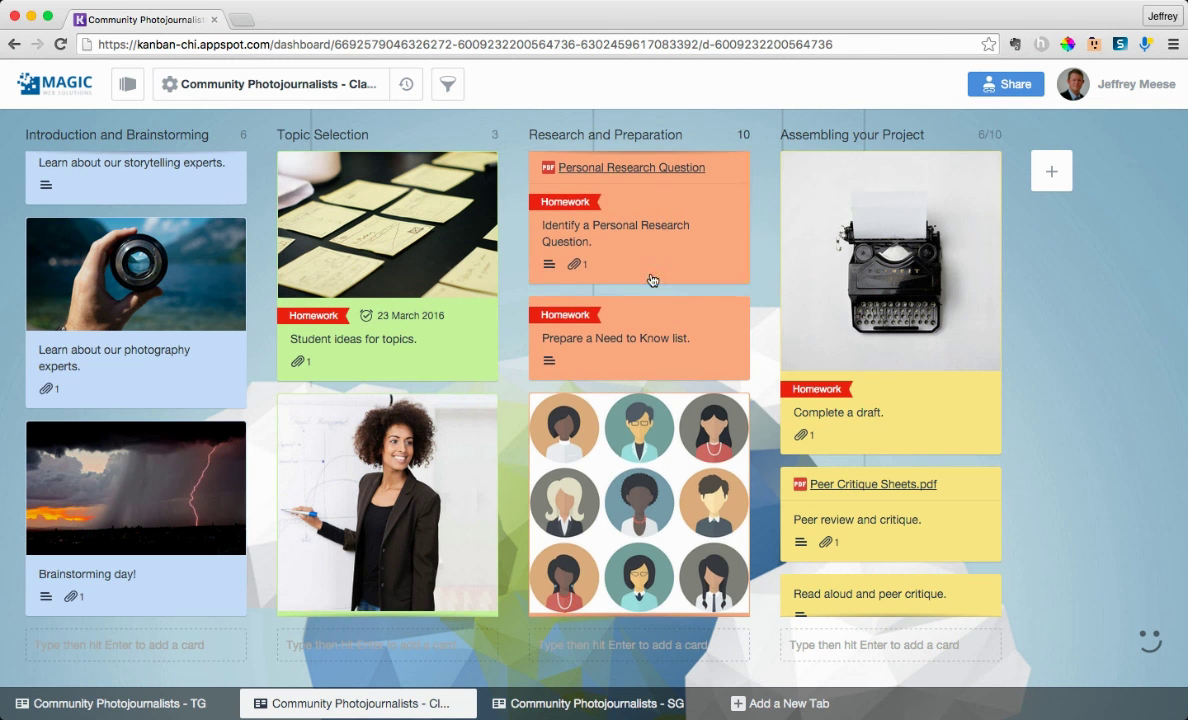
pyautogui.scroll(-5, 651, 280)
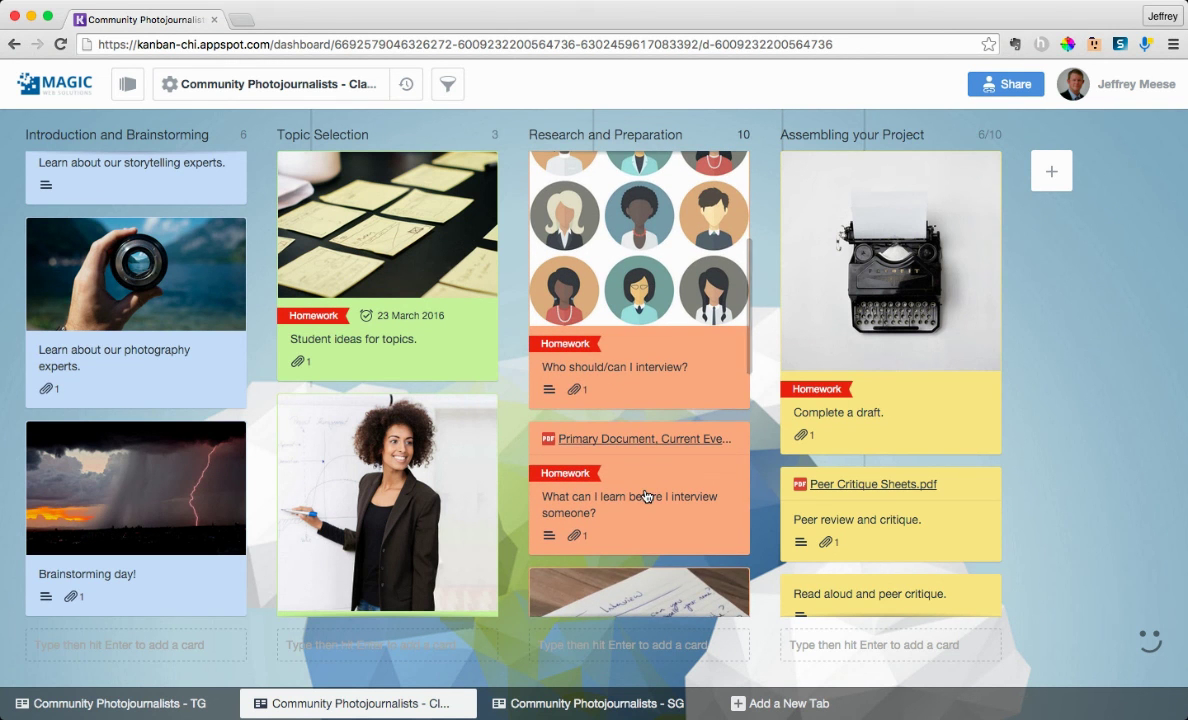
pyautogui.click(647, 472)
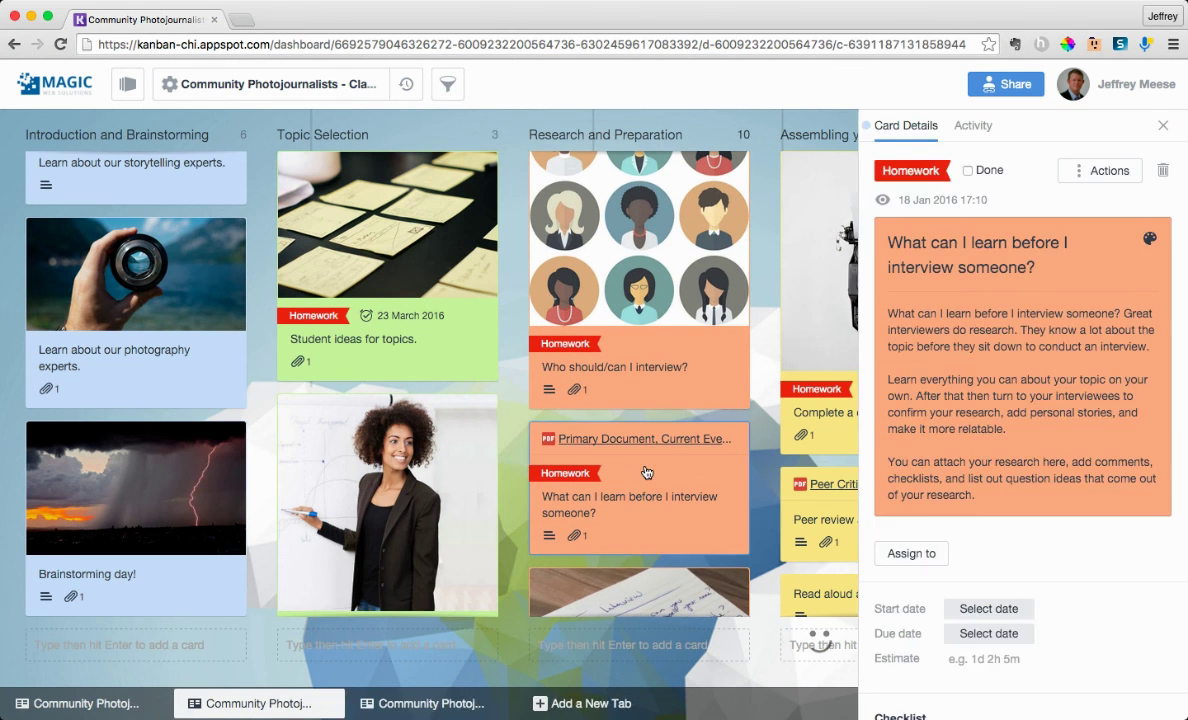
pyautogui.scroll(-5, 1026, 420)
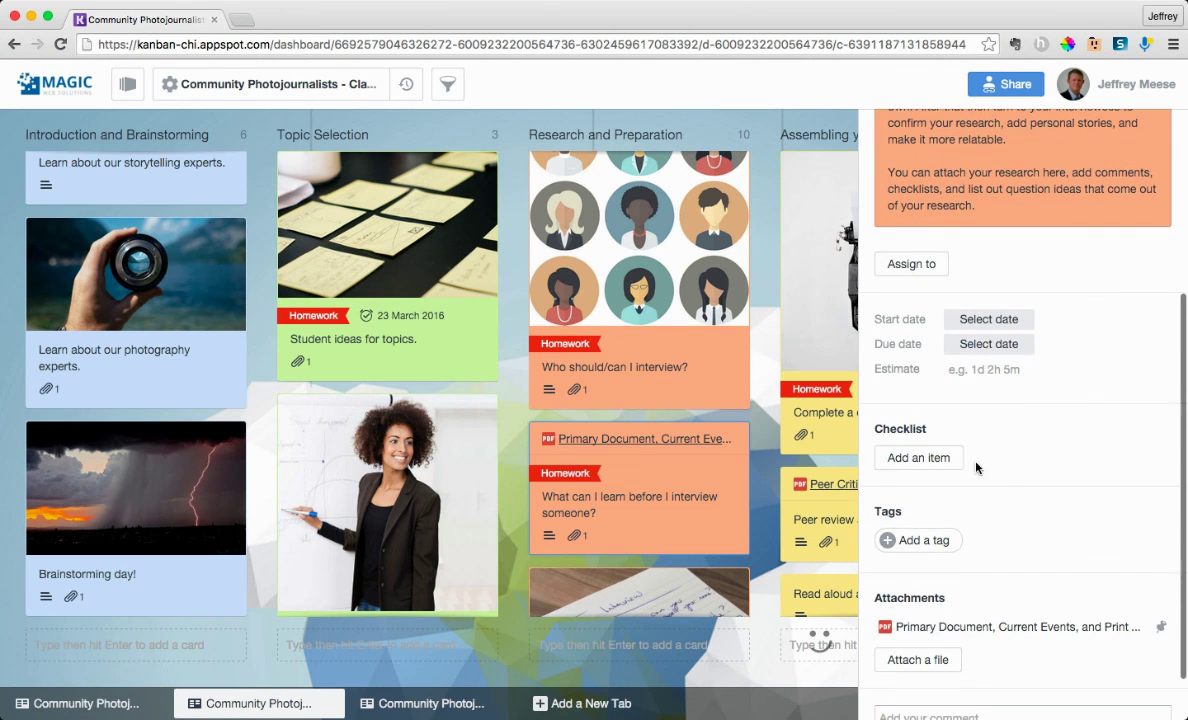
# Step: Add checklist items 'Find 1 primary source', 'Find 2 secondary sources' and 'write a summary on each source'
pyautogui.click(946, 462)
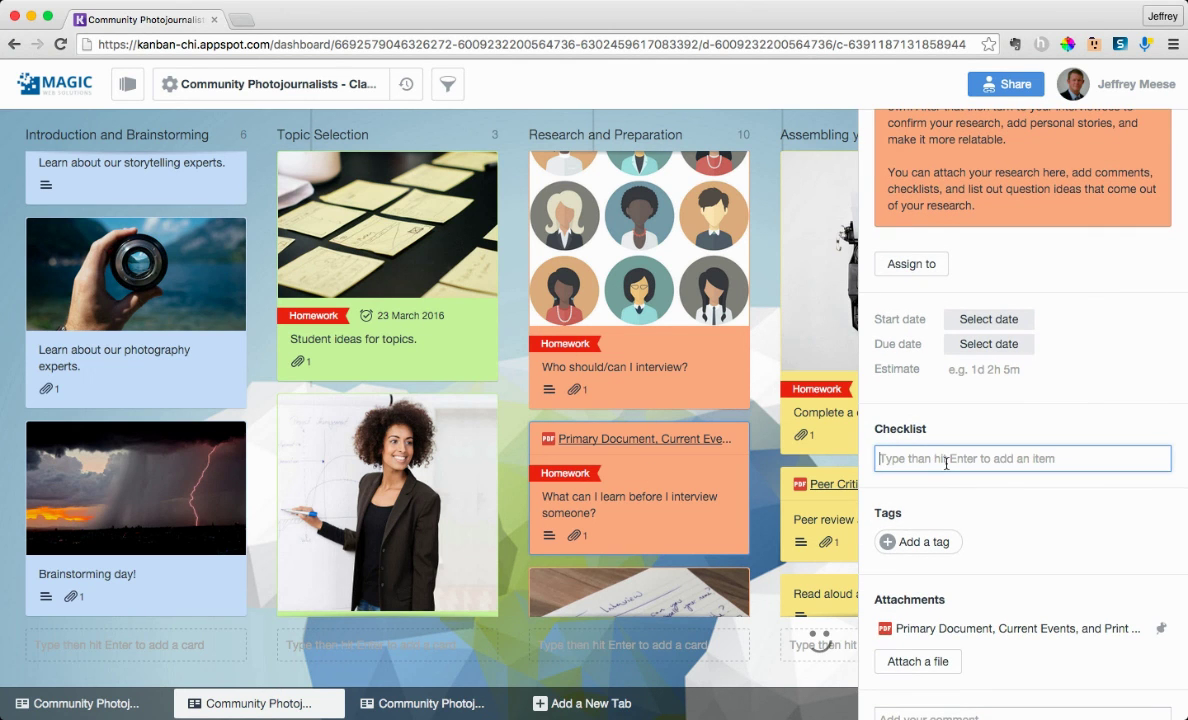
pyautogui.write('Find 1 pr')
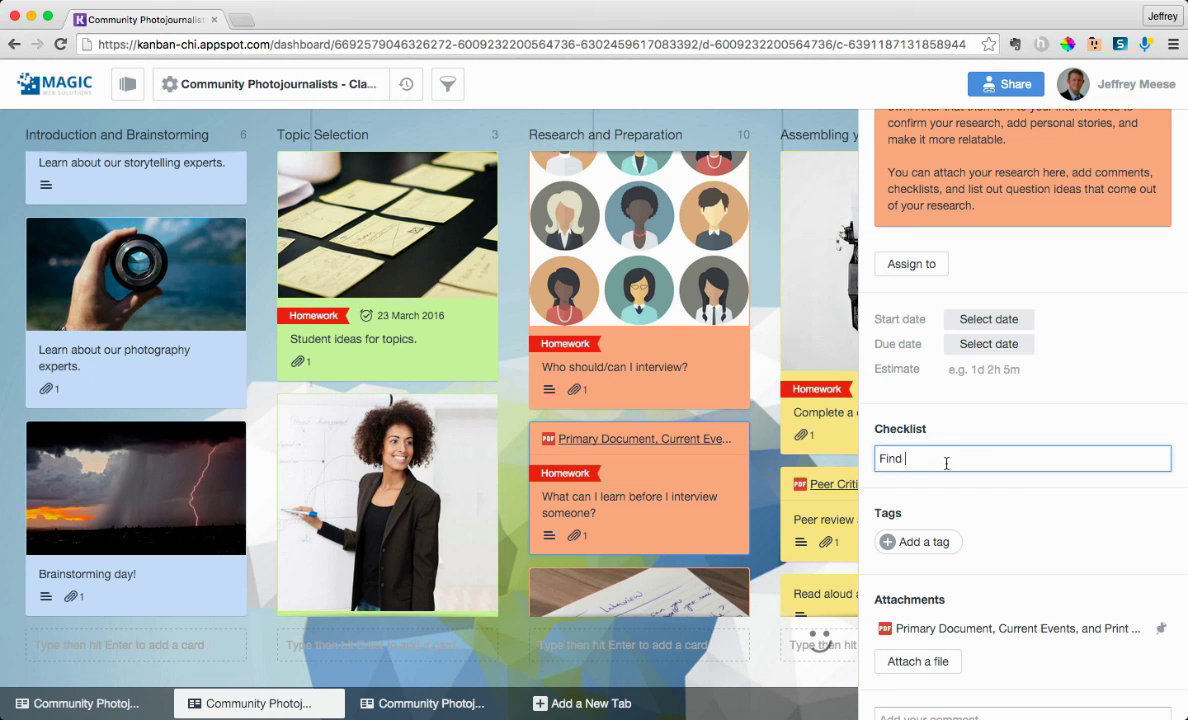
pyautogui.write('imary source')
pyautogui.press('Return')
pyautogui.write('Find 2 ')
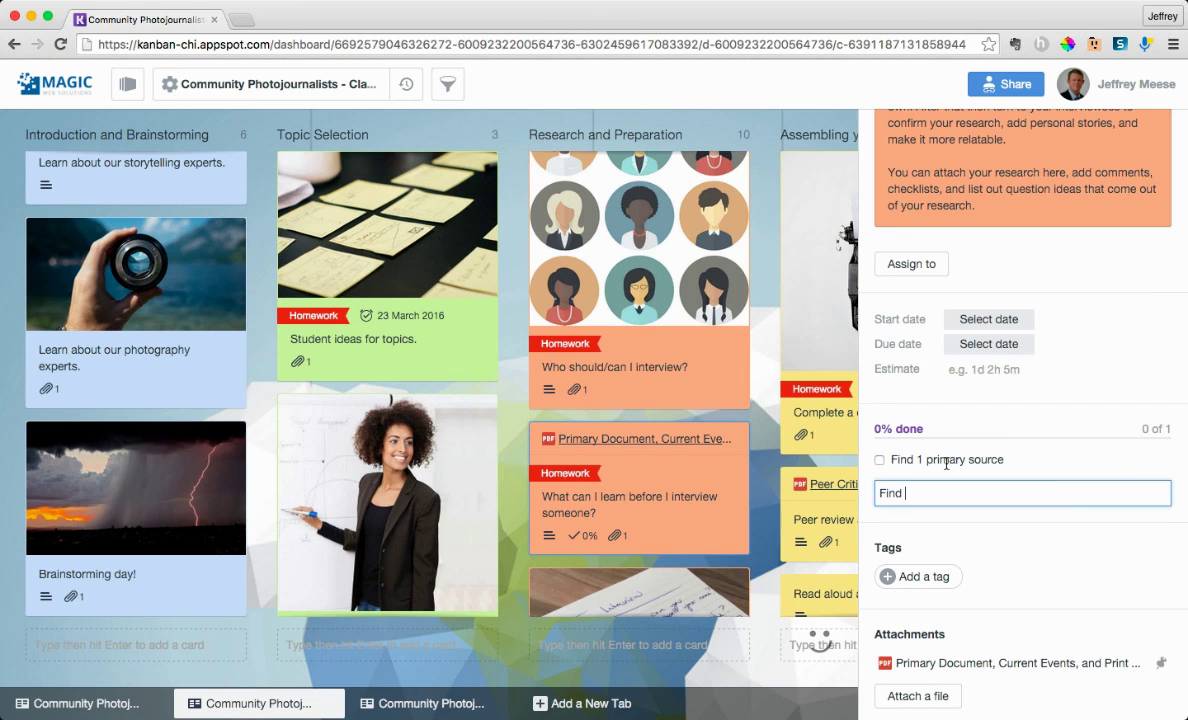
pyautogui.write('secondary sources')
pyautogui.press('Return')
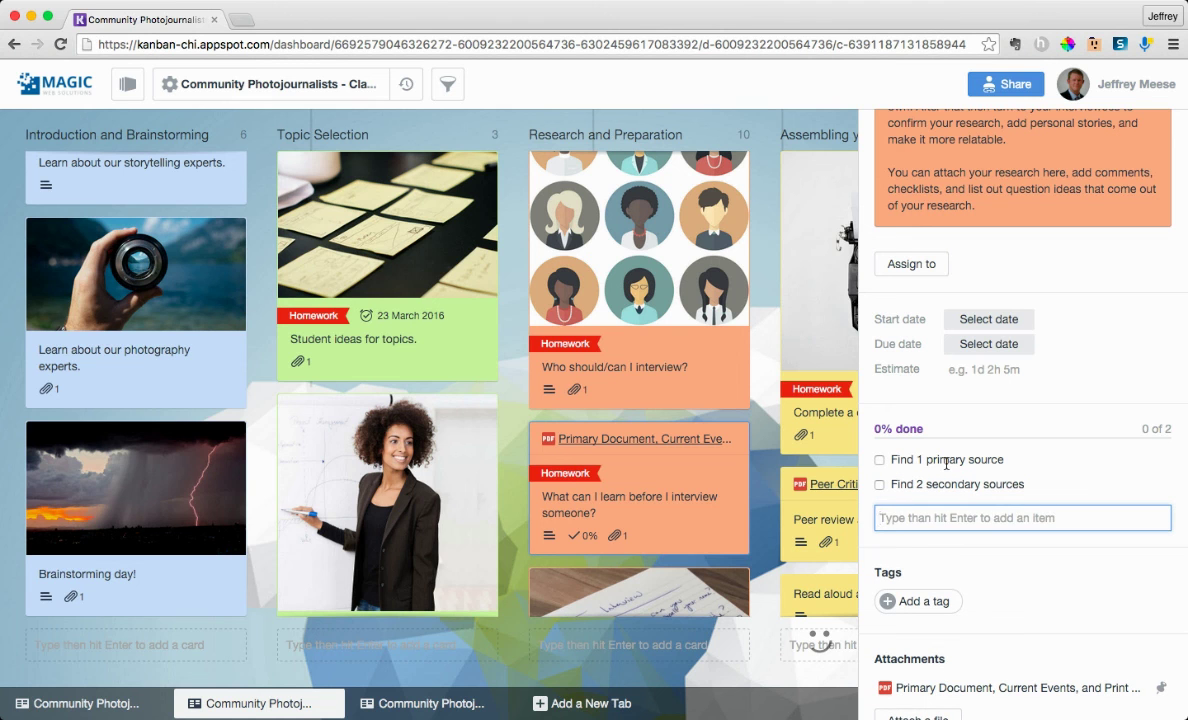
pyautogui.write('write a summary')
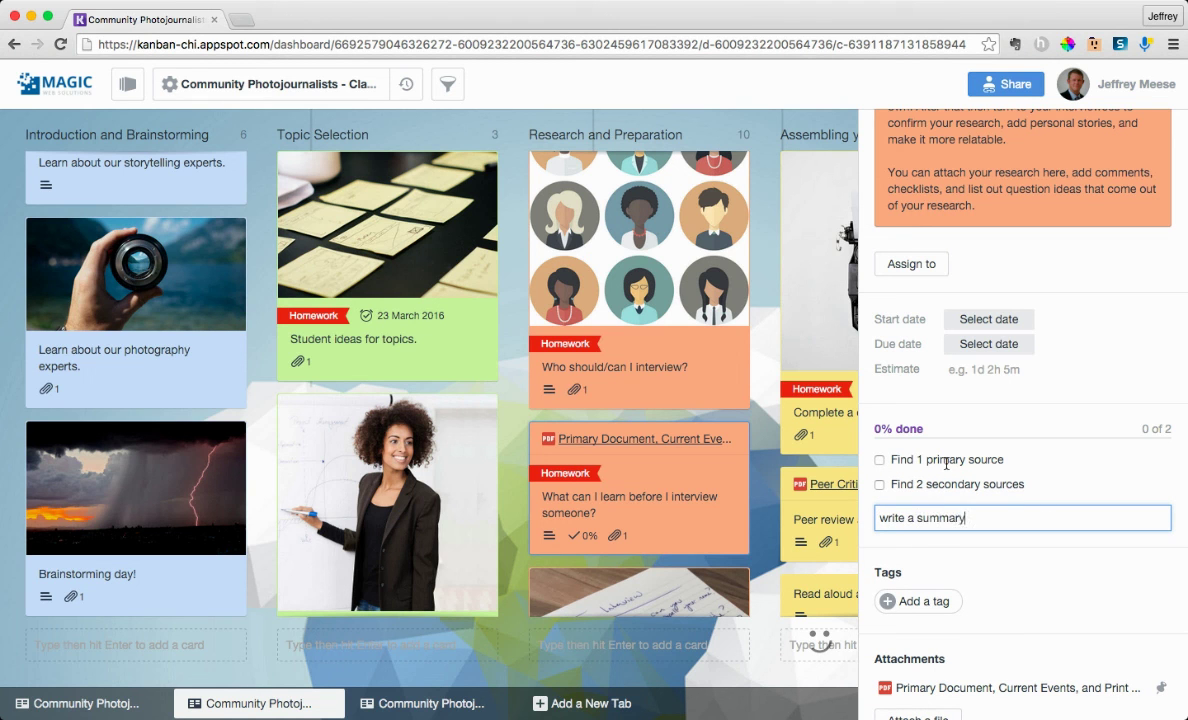
pyautogui.write(' on each source')
pyautogui.press('Return')
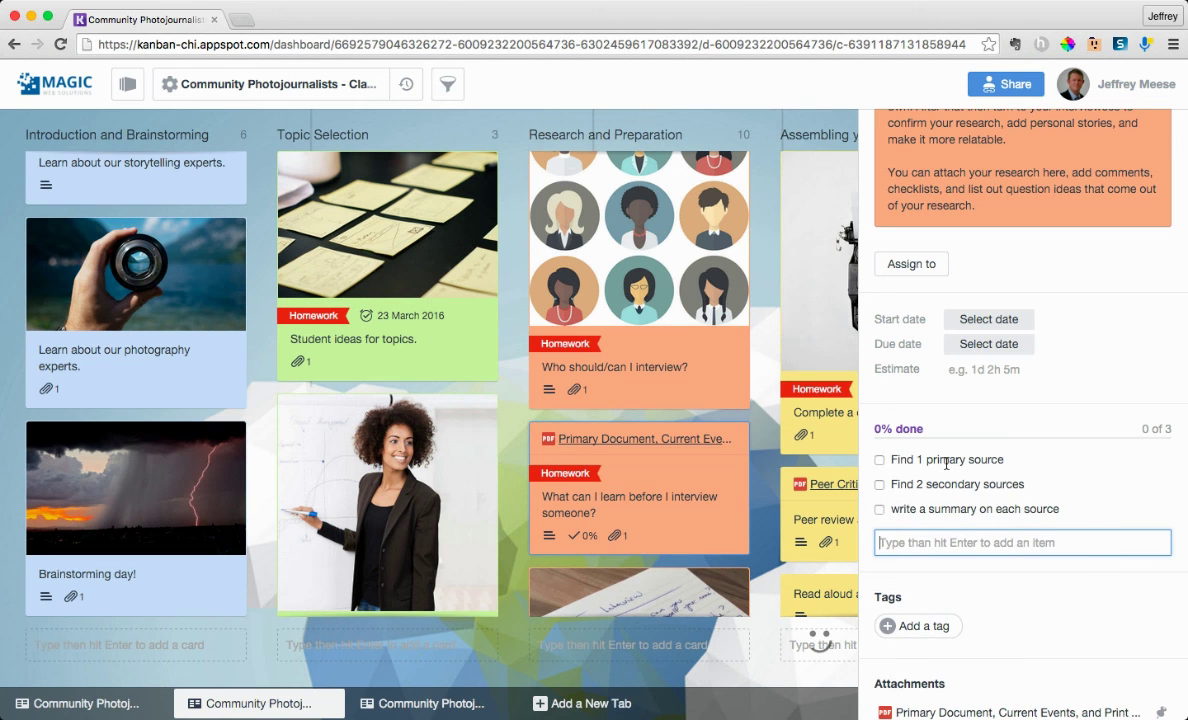
pyautogui.click(968, 410)
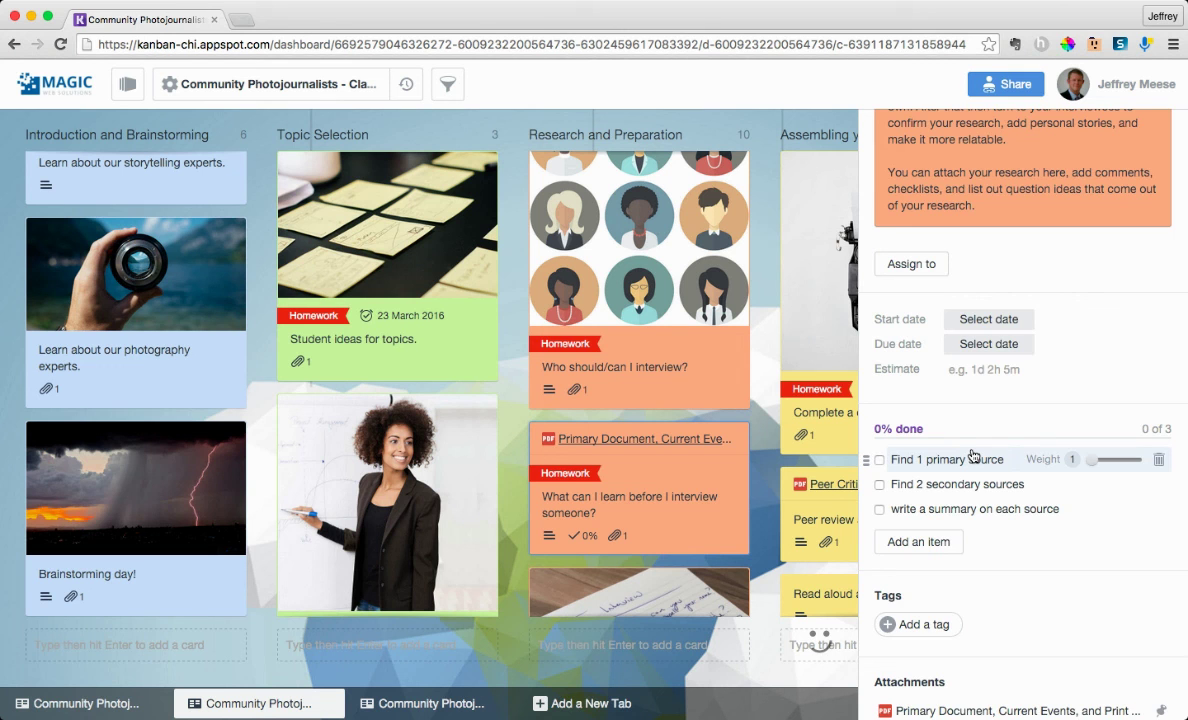
pyautogui.scroll(5, 1018, 432)
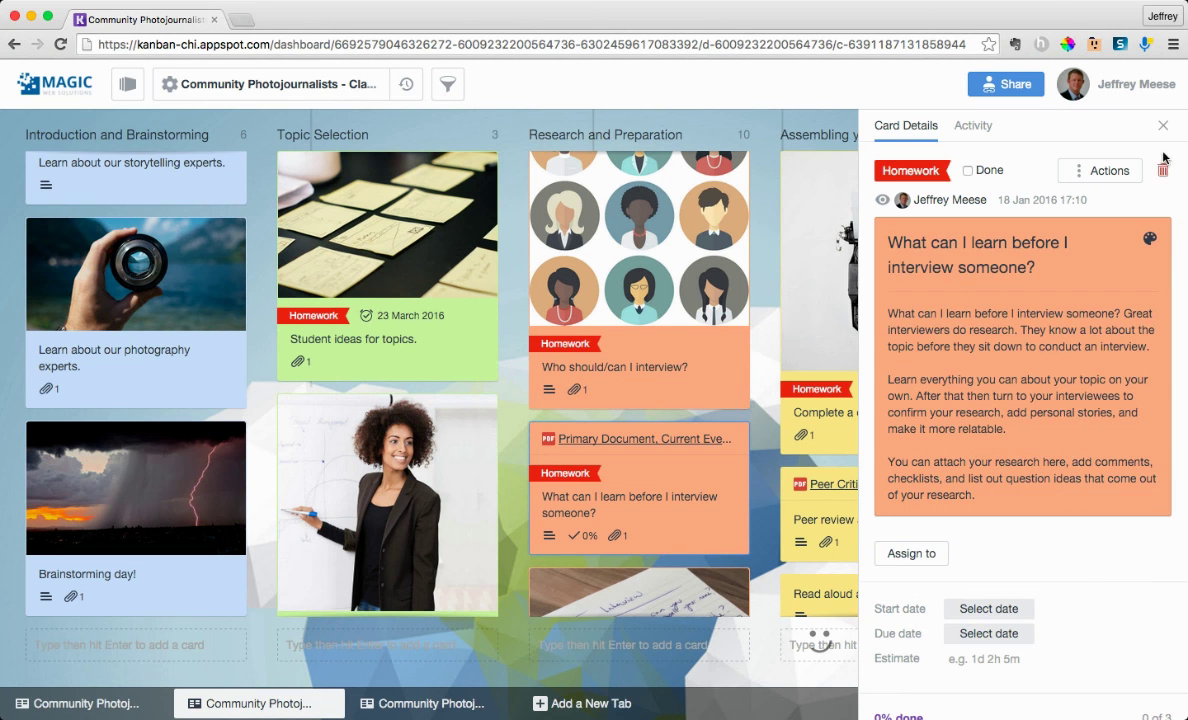
# Step: Go to the Community Photojournalists - TG board, briefly viewing its local storytelling expert card
pyautogui.click(1163, 125)
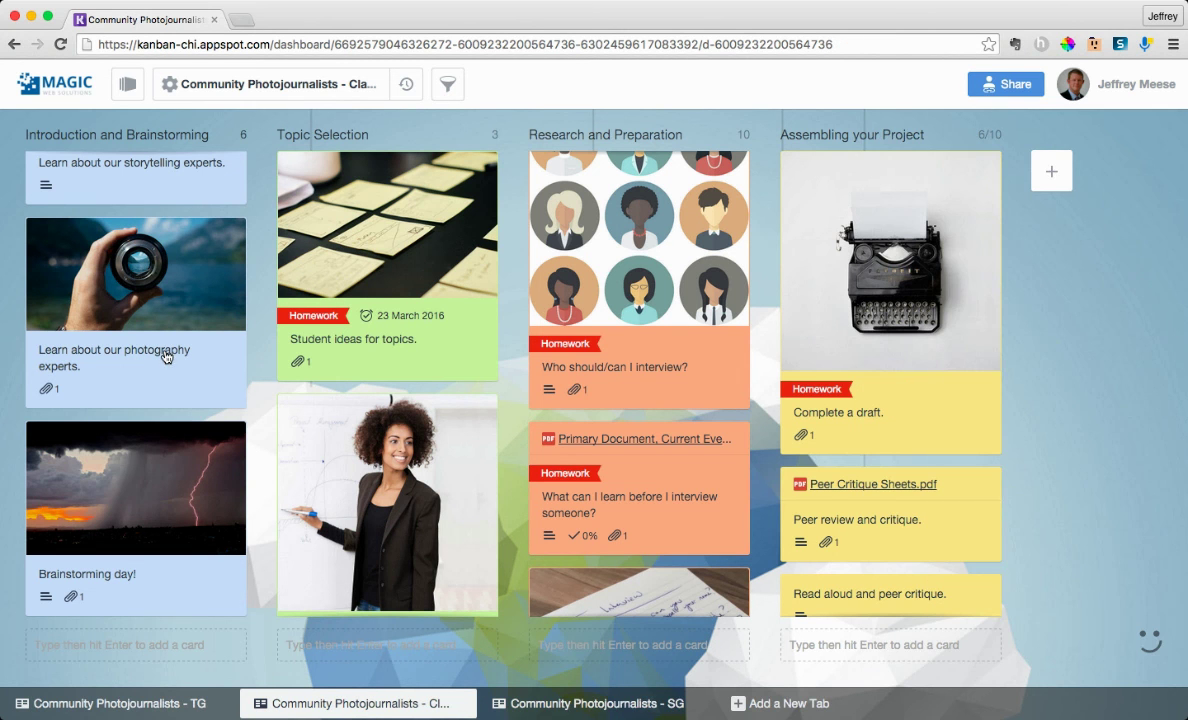
pyautogui.scroll(5, 166, 357)
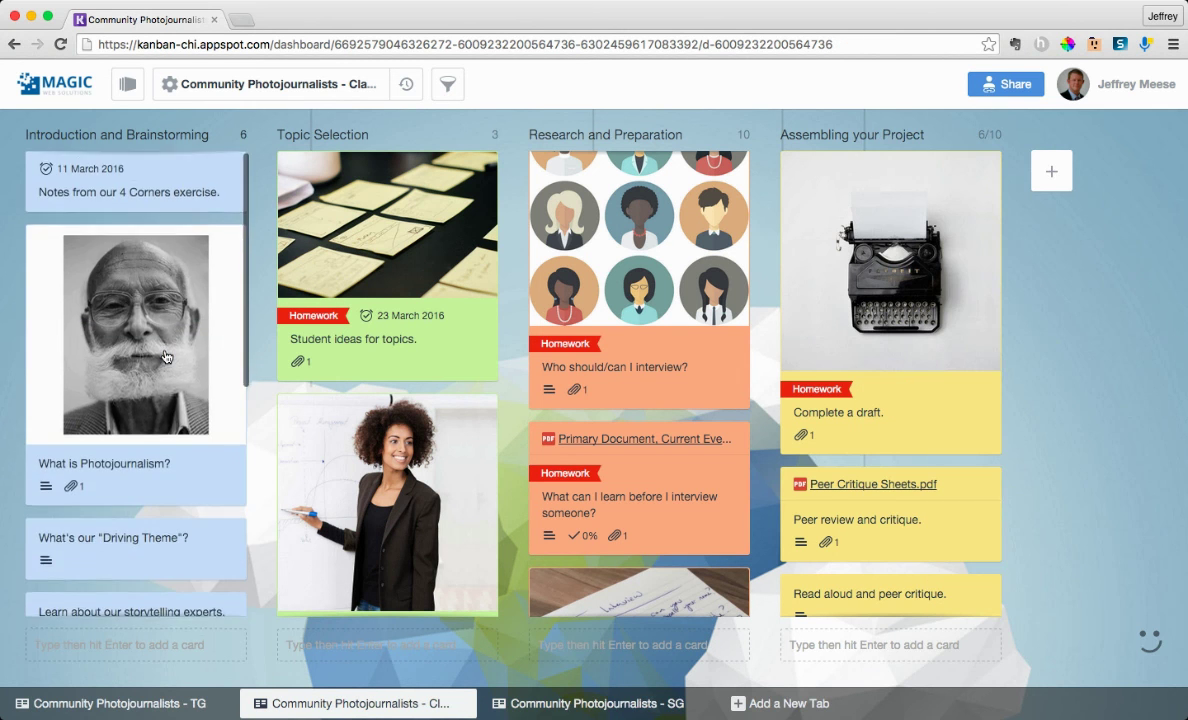
pyautogui.click(120, 705)
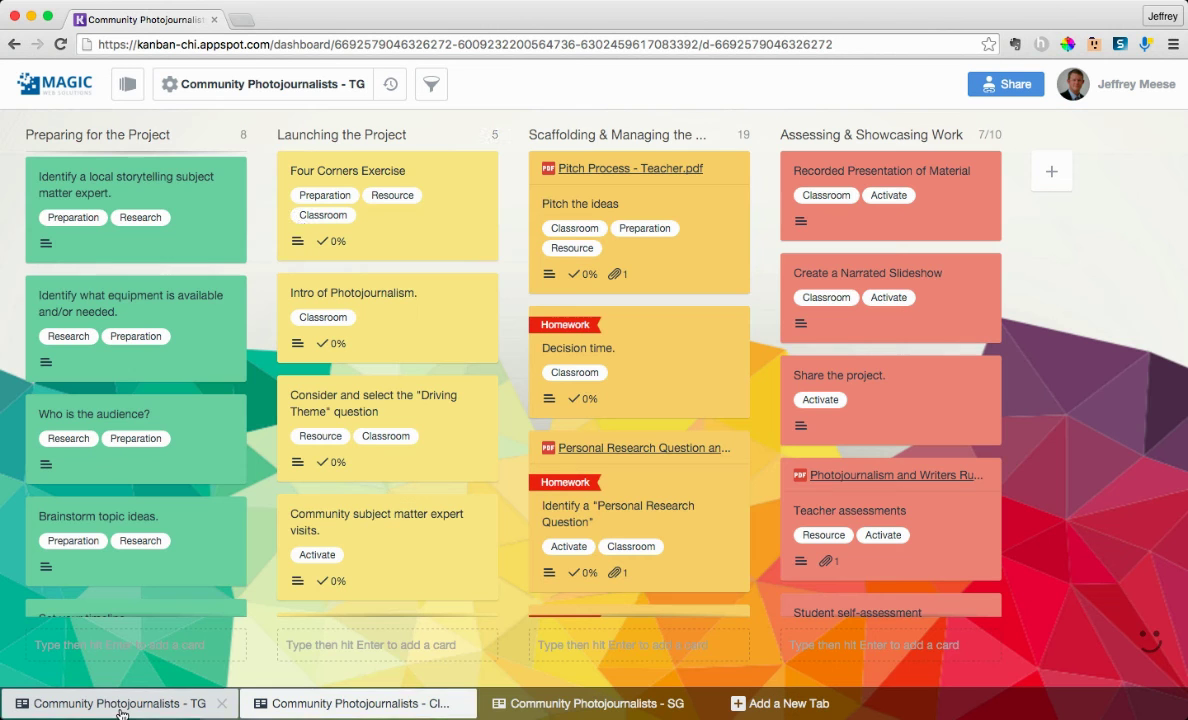
pyautogui.click(175, 216)
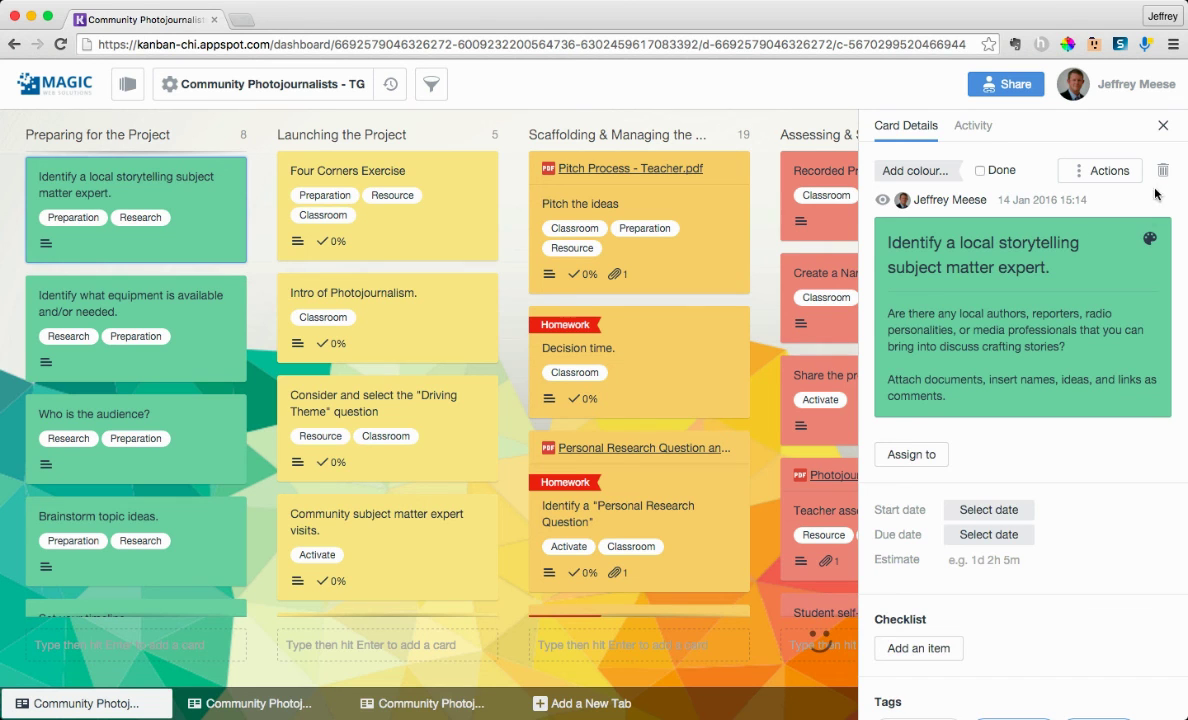
pyautogui.click(1163, 125)
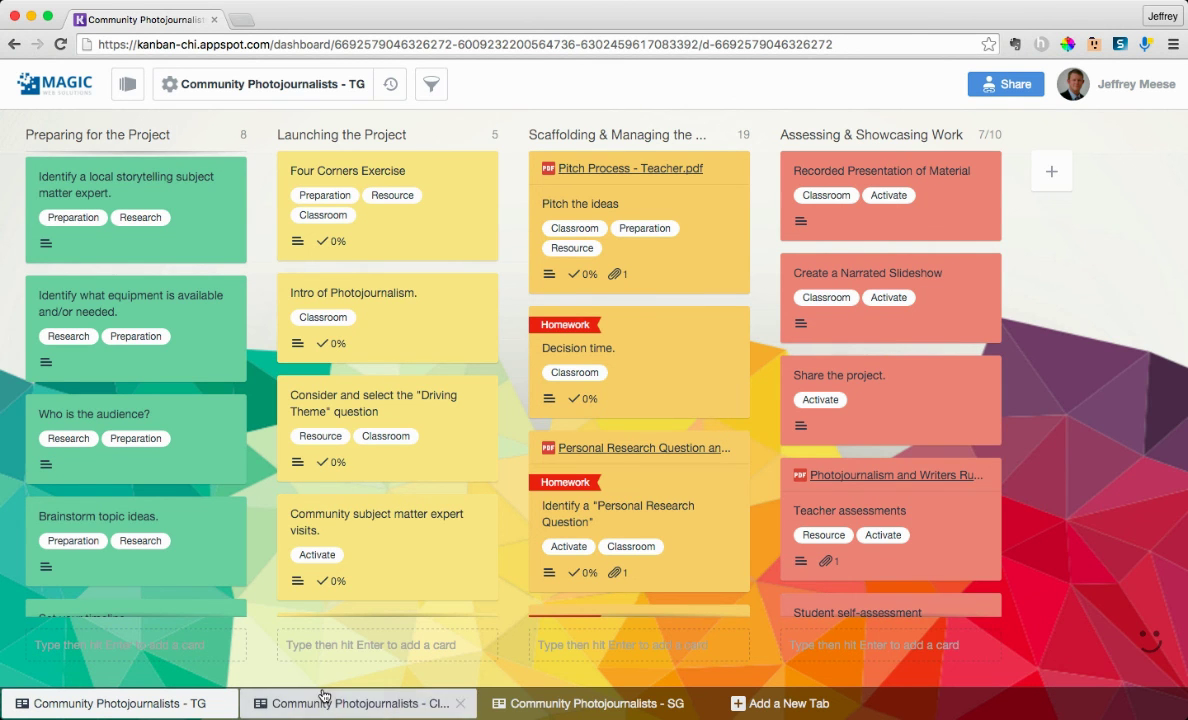
pyautogui.click(575, 702)
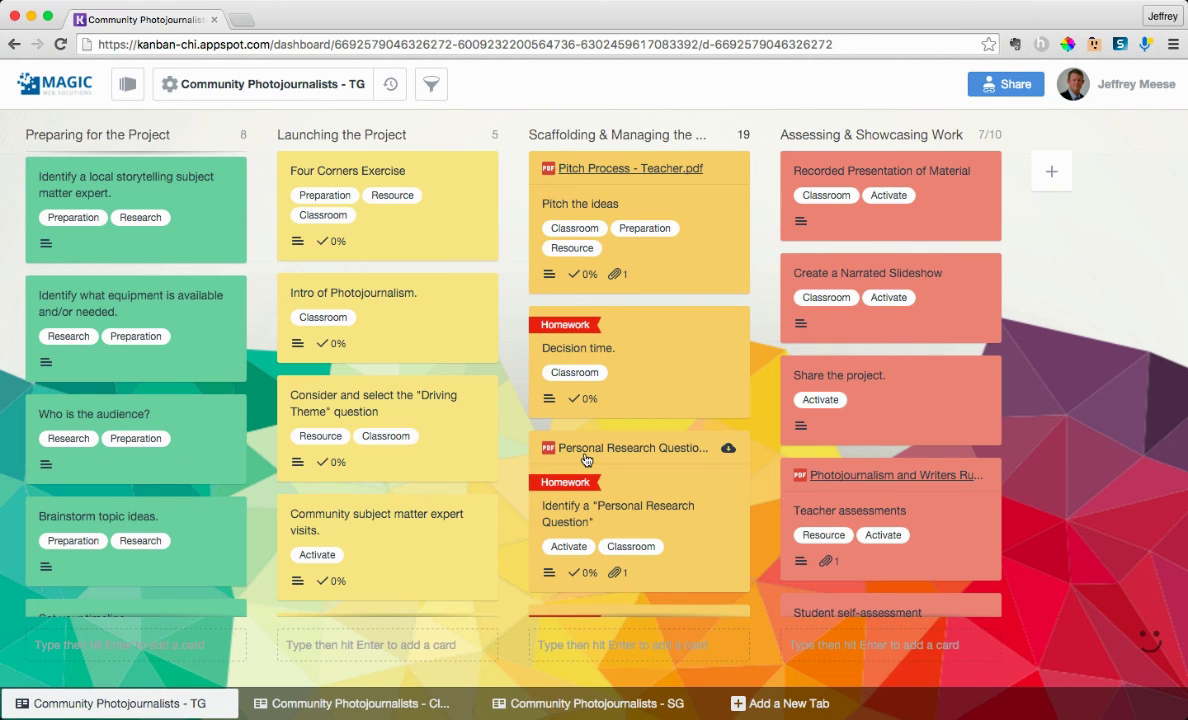